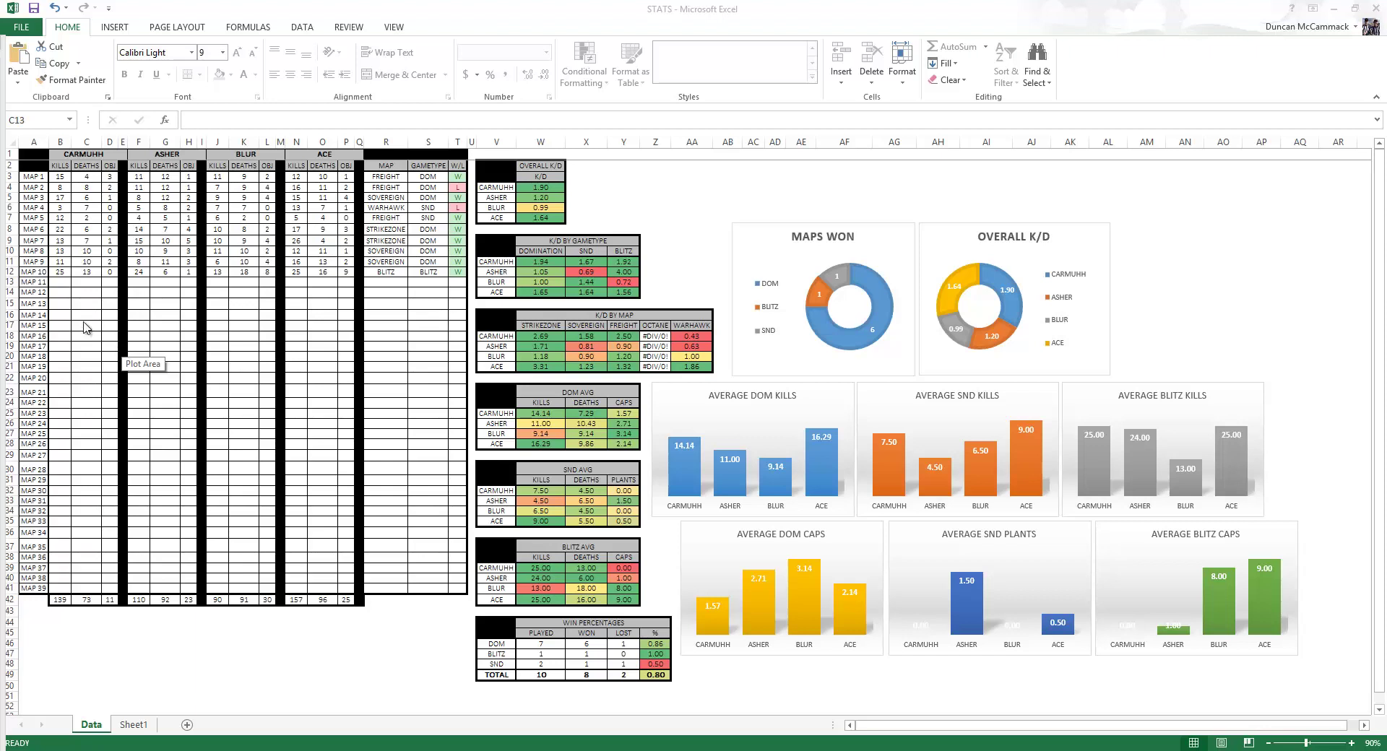
Enter Map 11 as OCTANE, BLITZ and W in the map, gametype and result cells
click(65, 283)
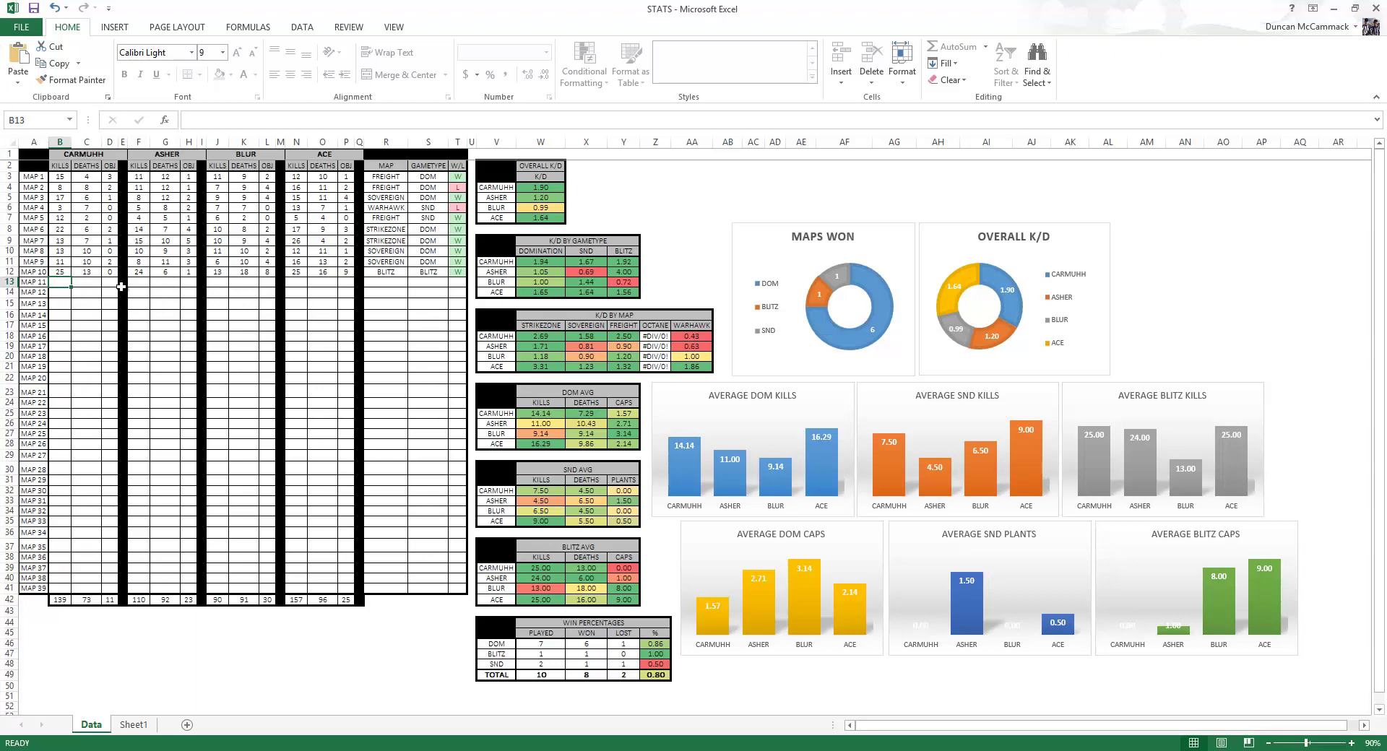
drag(62, 284, 197, 286)
click(394, 282)
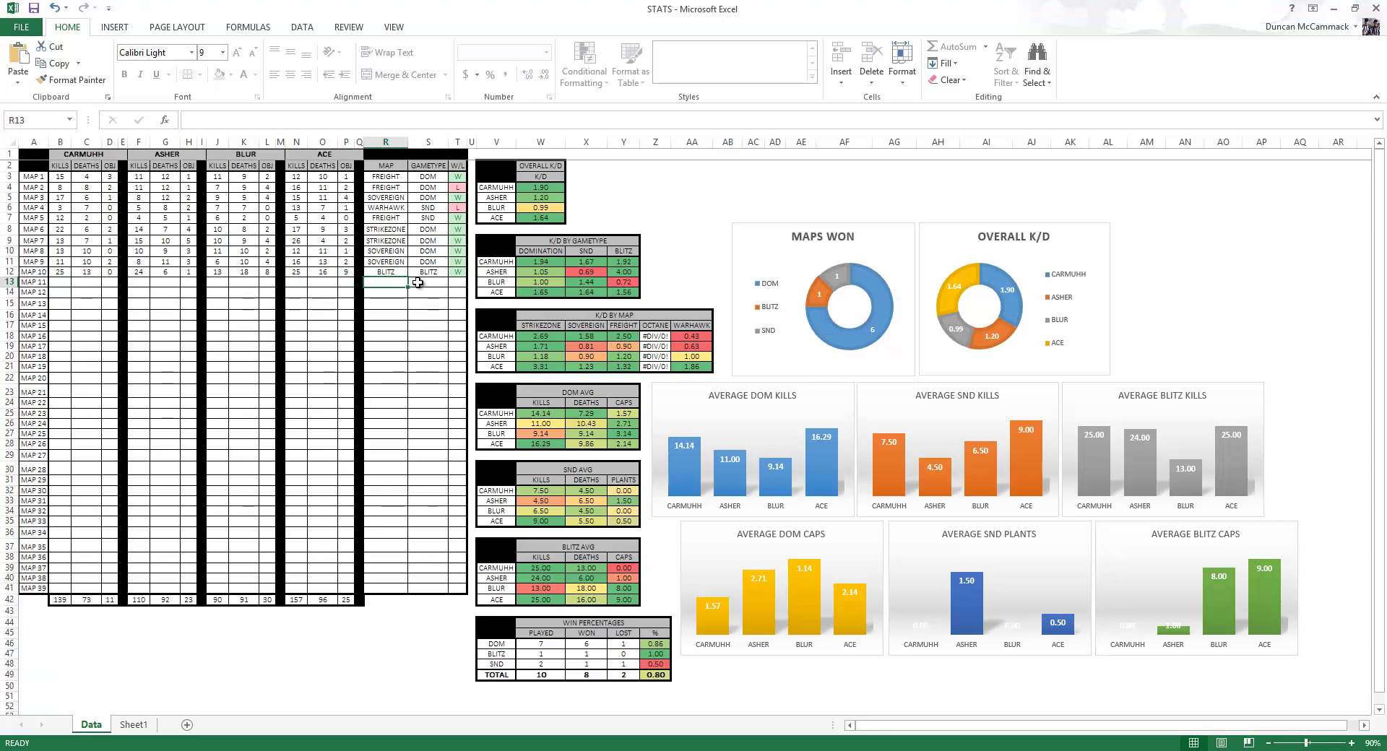
text(OCTANE)
click(417, 285)
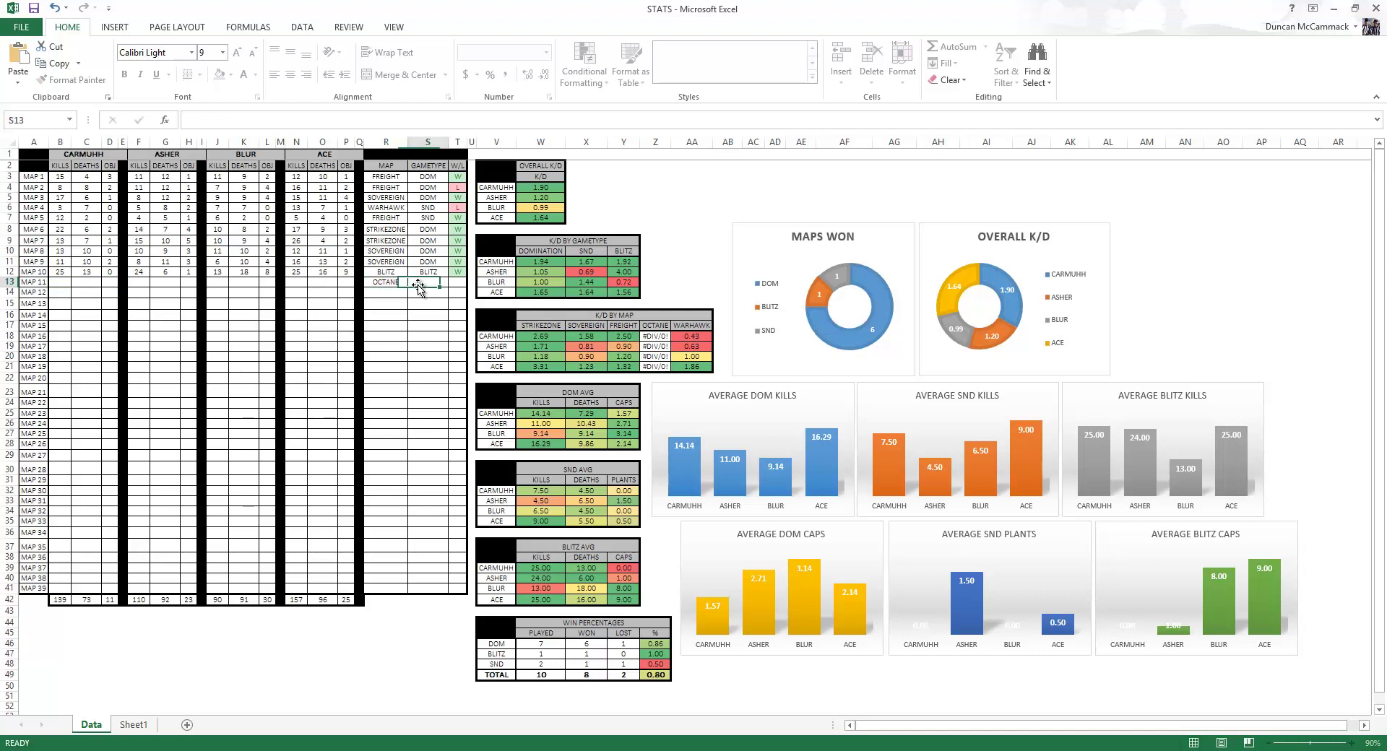
text(BLITZ)
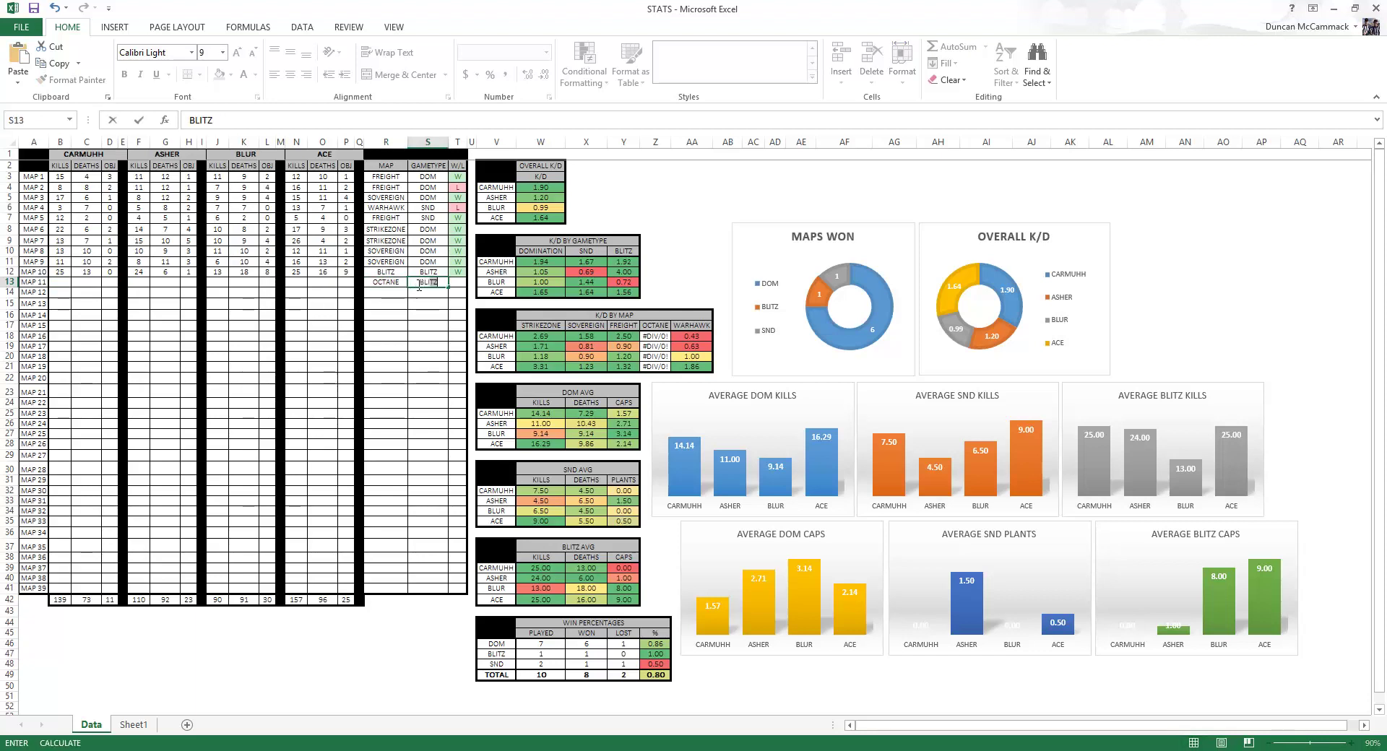
click(458, 282)
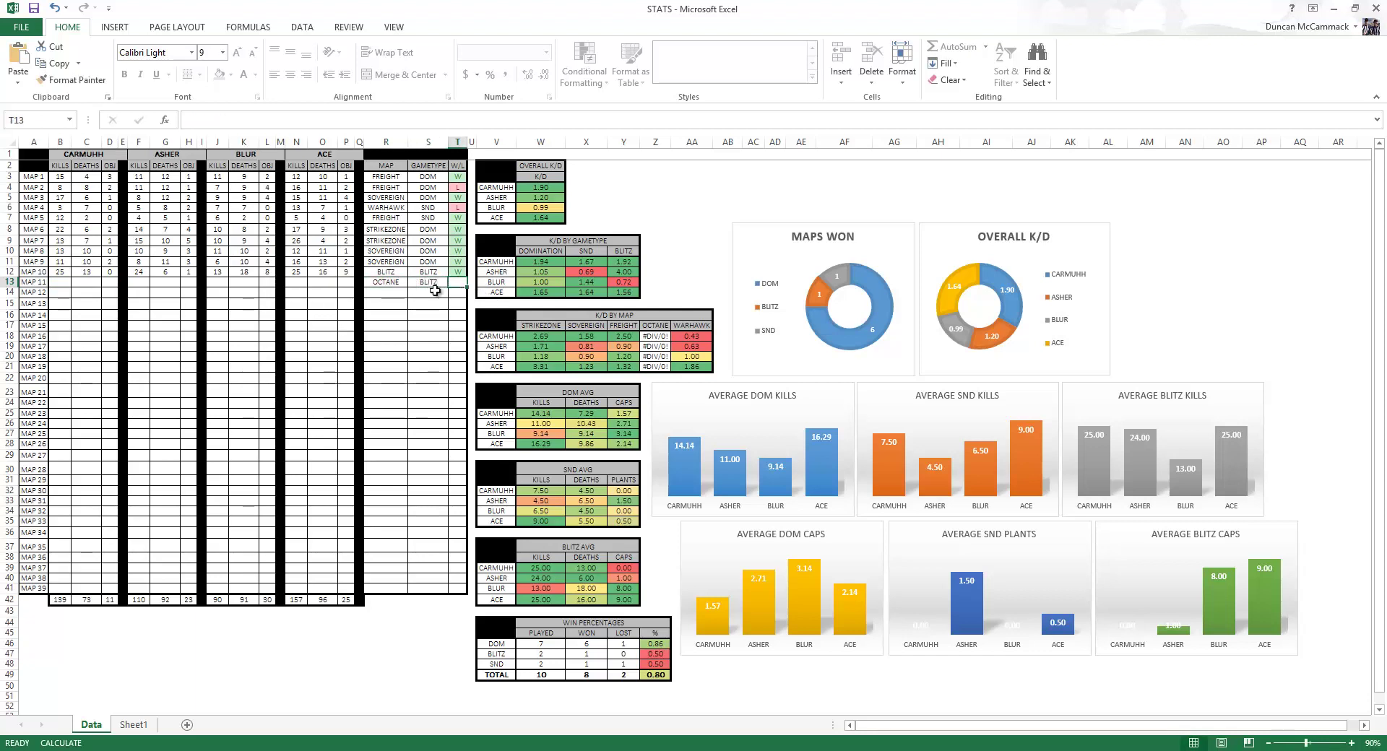
text(W)
Log Map 11 stats for the first player (15 kills, 15 deaths, 2 OBJ) and ASHER (10, 15, 6)
click(66, 283)
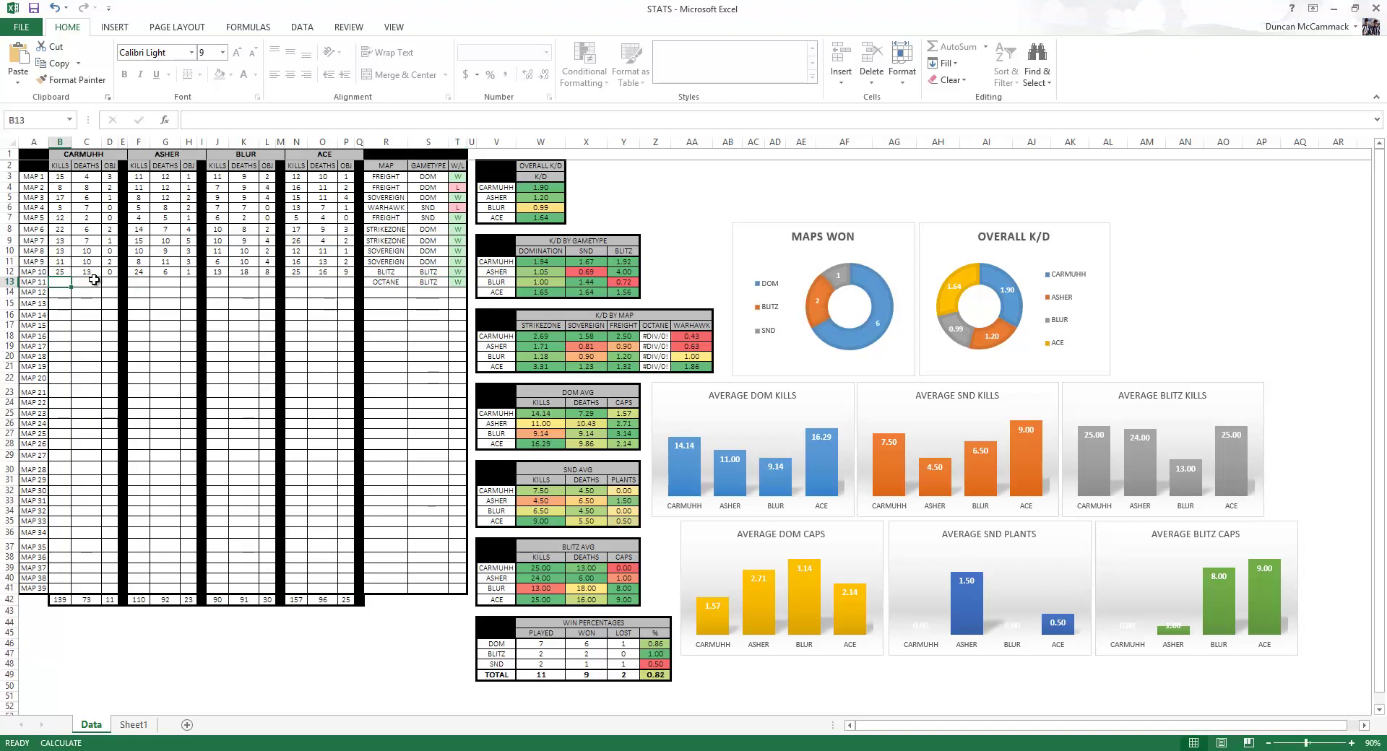
text(15)
click(94, 280)
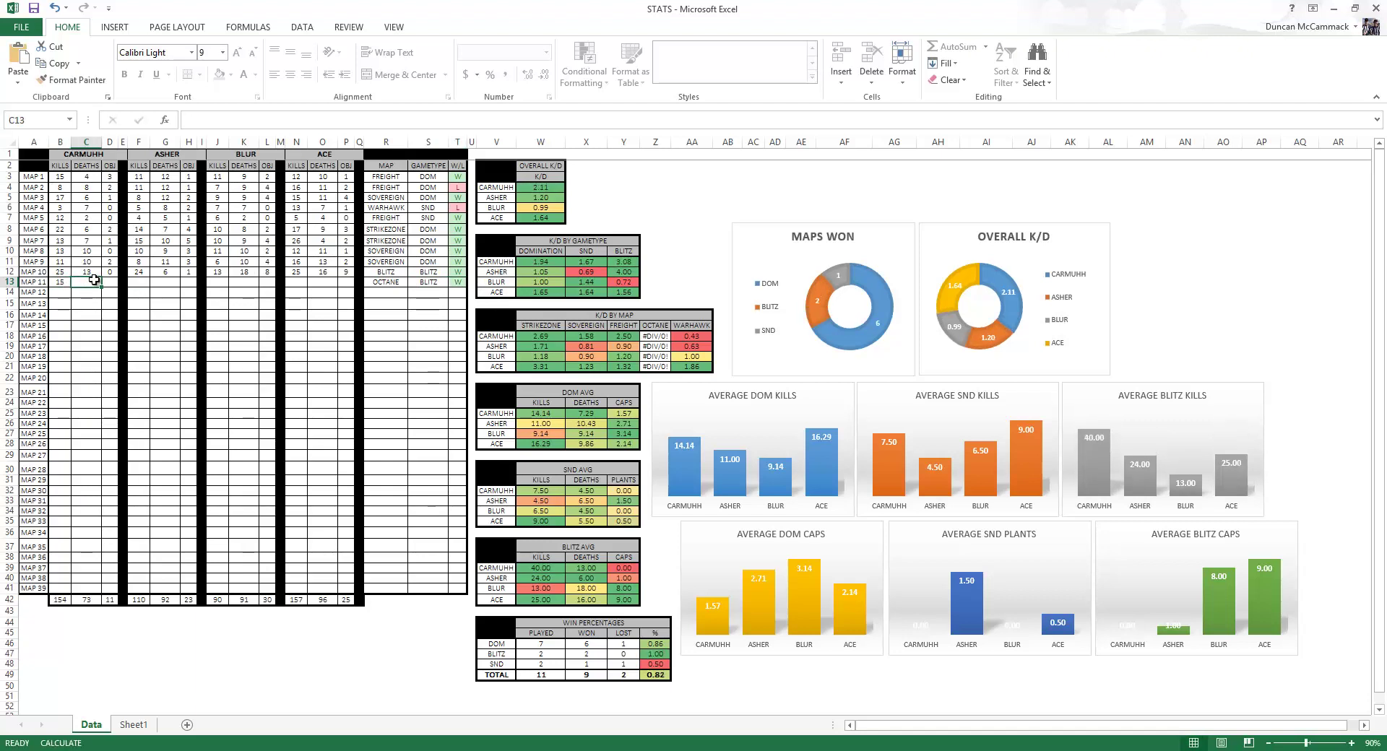
text(15)
key(Tab)
text(2)
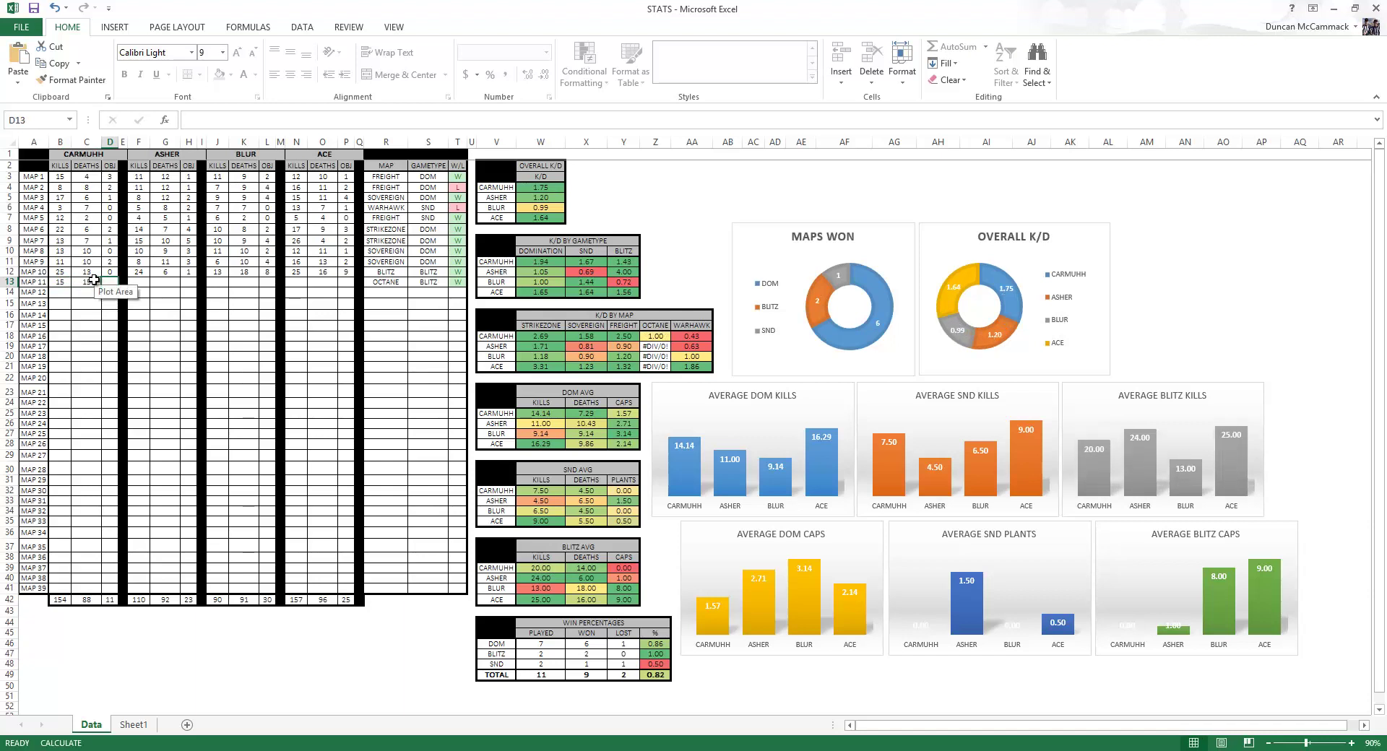
key(Tab)
key(Tab)
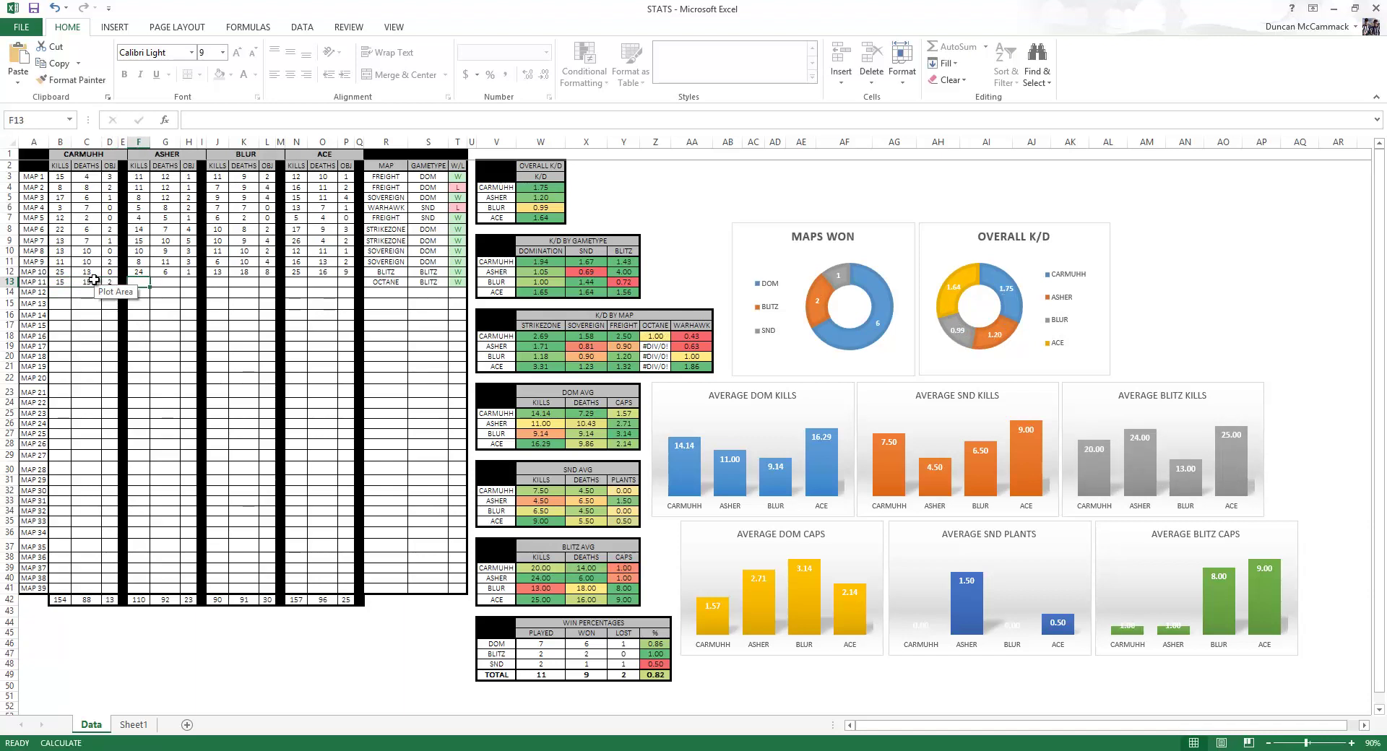
text(10)
key(Tab)
text(15)
key(Tab)
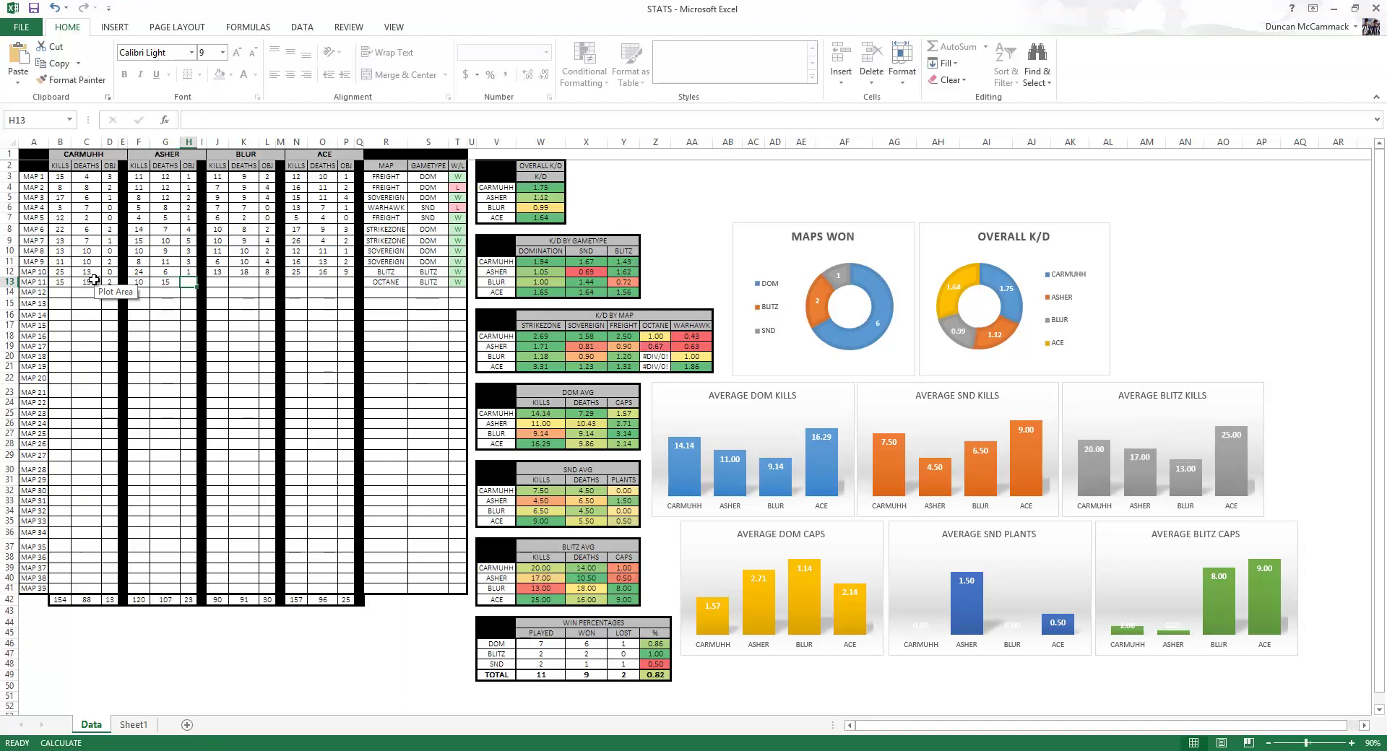
text(6)
key(Tab)
key(Tab)
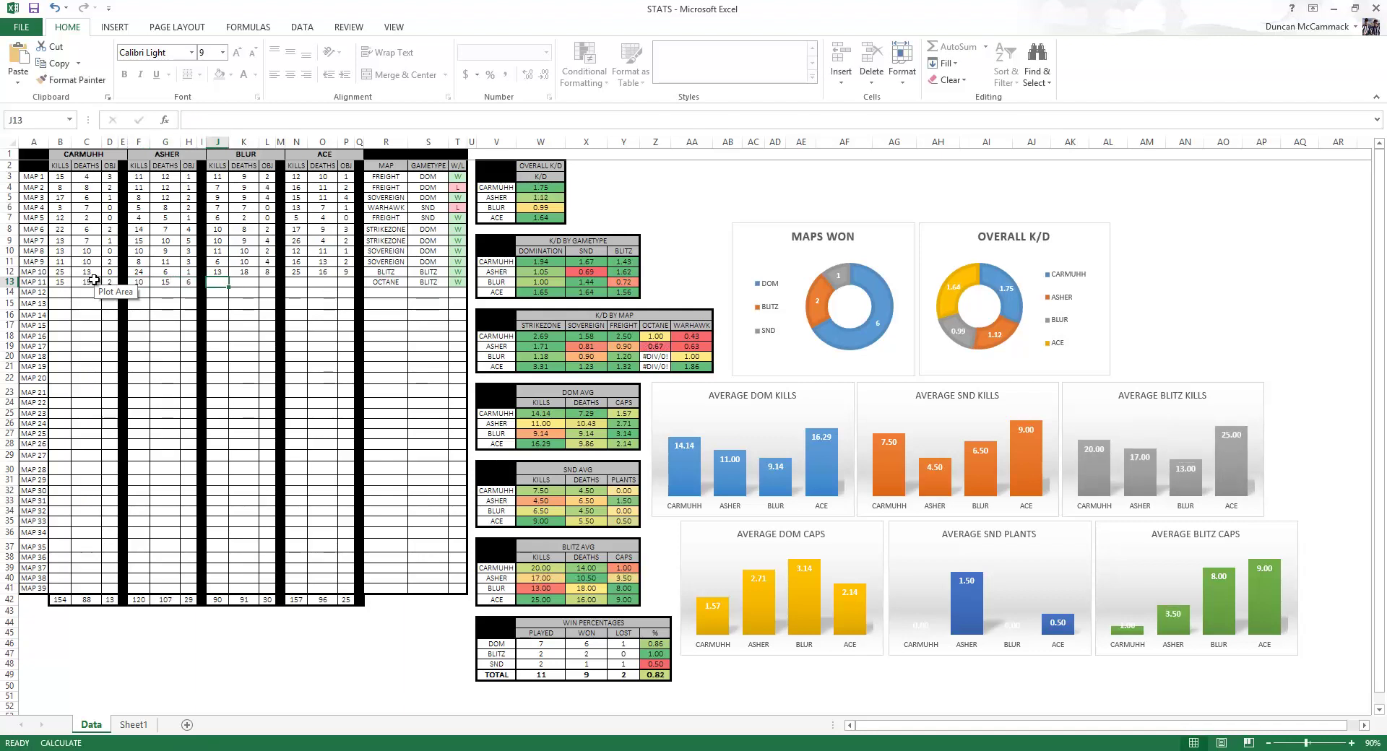
Log Map 11 stats for BLUR (4 kills, 19 deaths, 1 OBJ) and ACE (44, 2, 9)
text(4)
key(Tab)
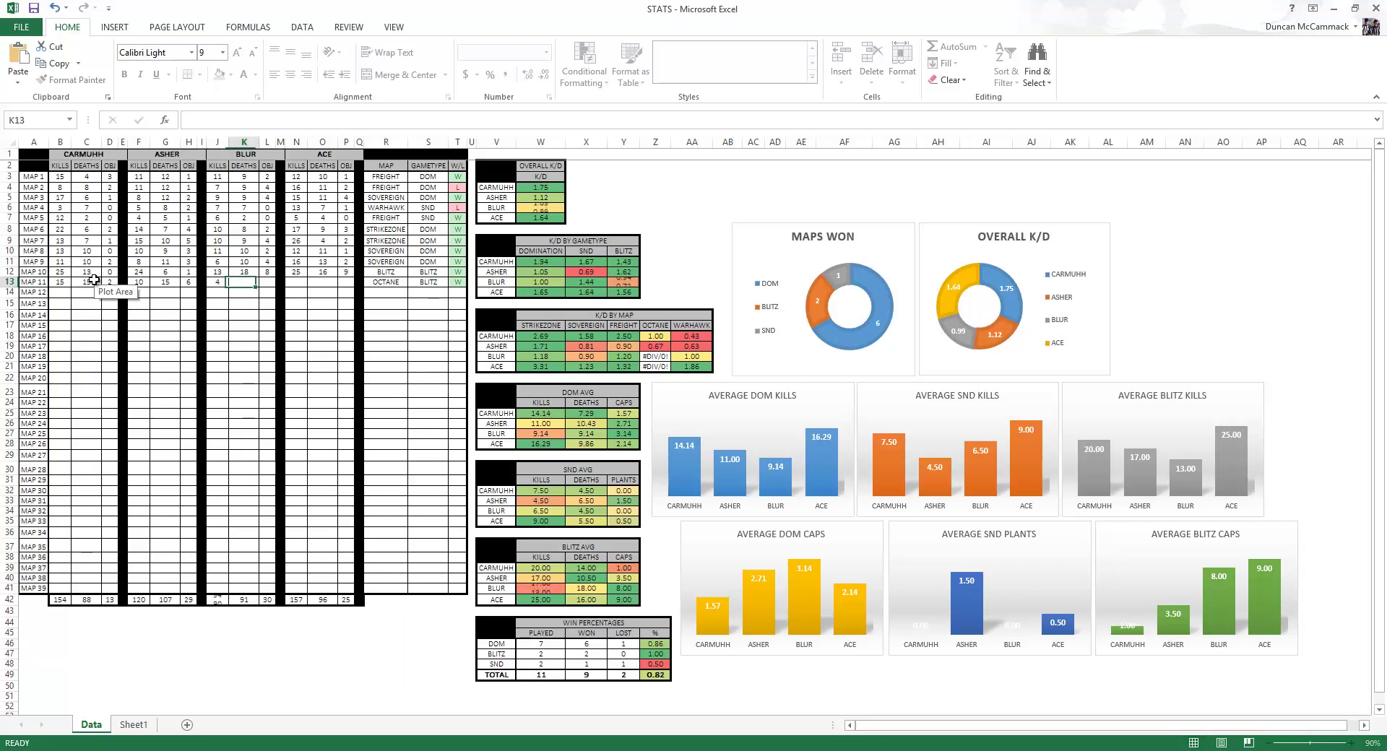
text(19)
key(Tab)
text(1)
key(Tab)
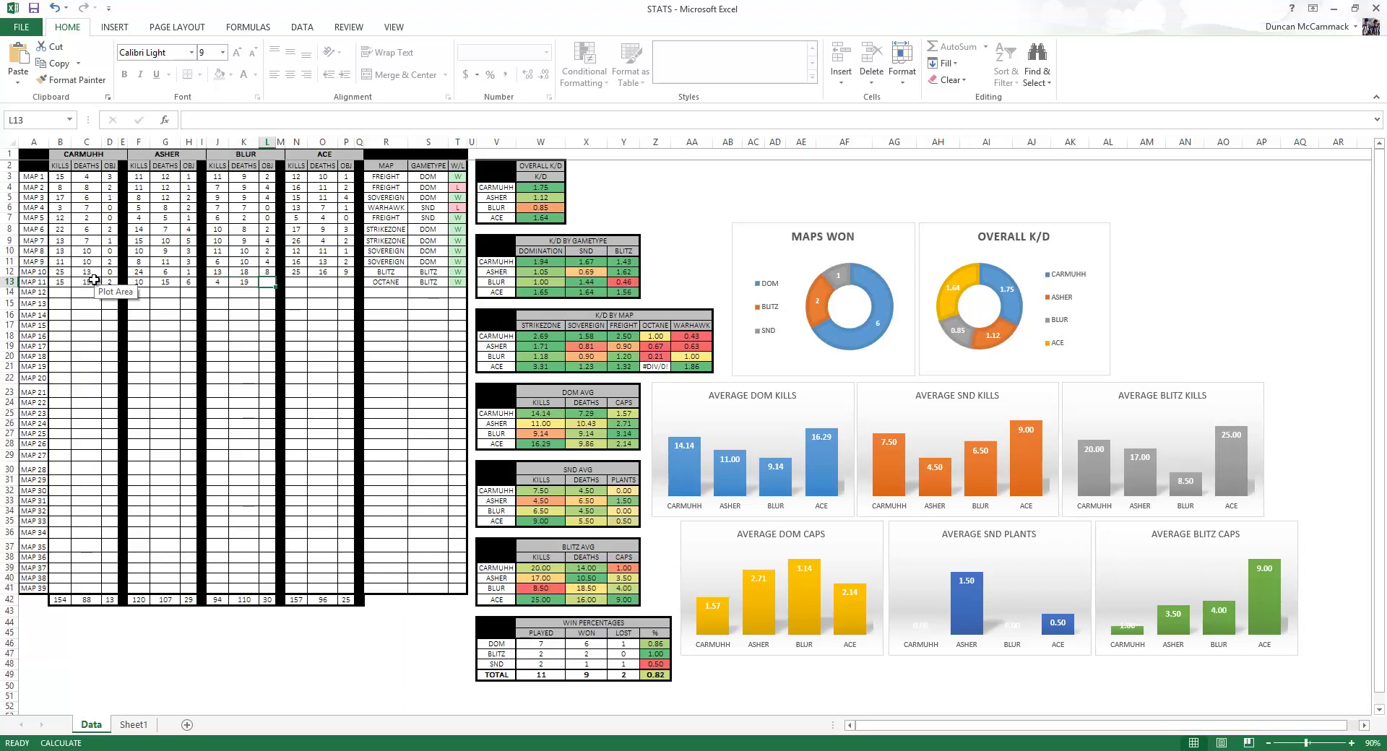
key(Tab)
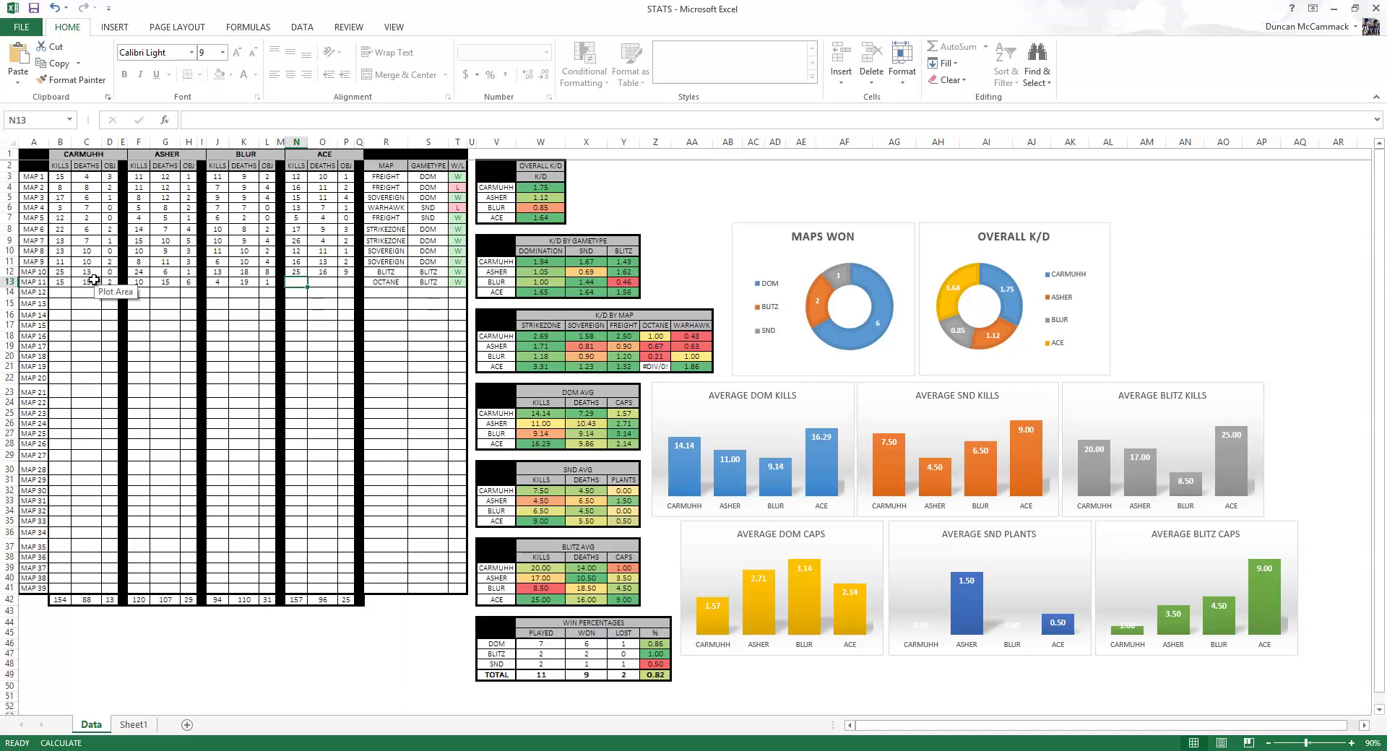
text(44)
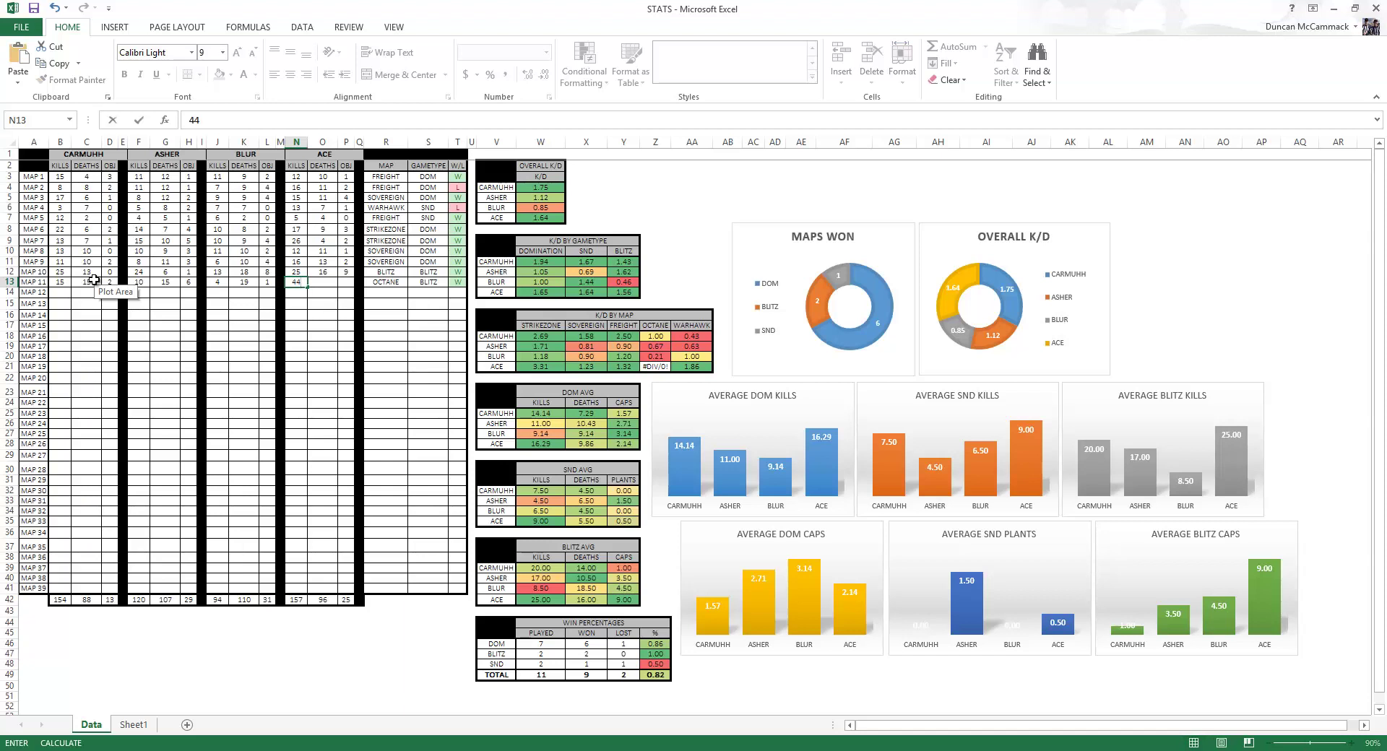
key(Tab)
text(2)
key(Tab)
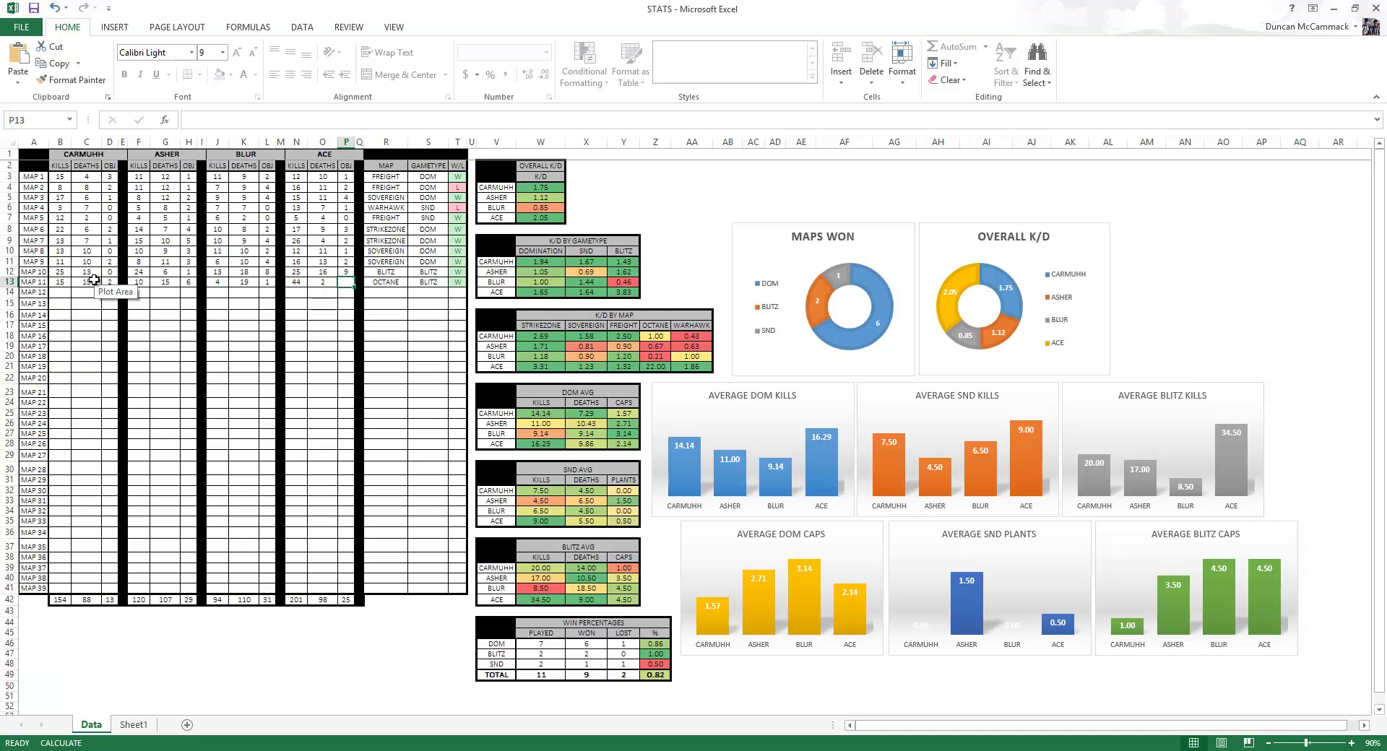
text(9)
key(Tab)
key(Tab)
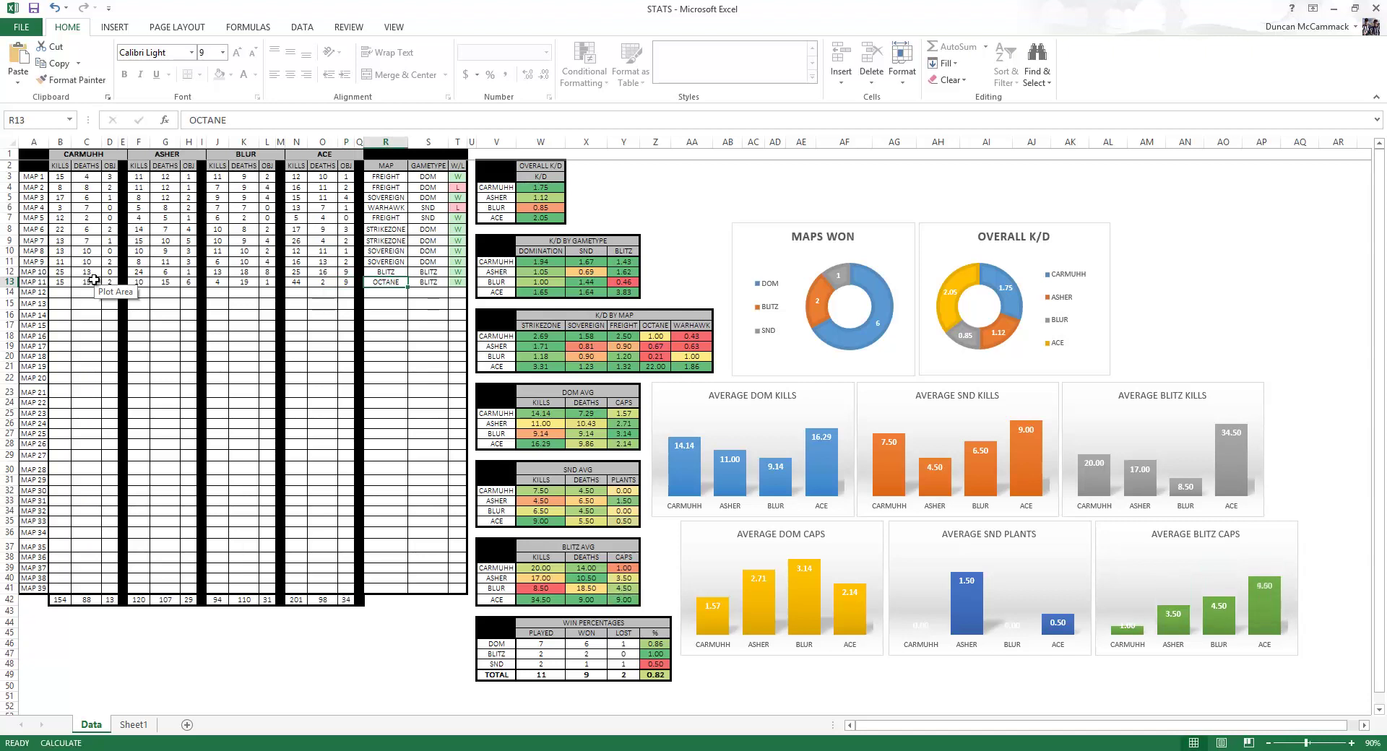
key(Return)
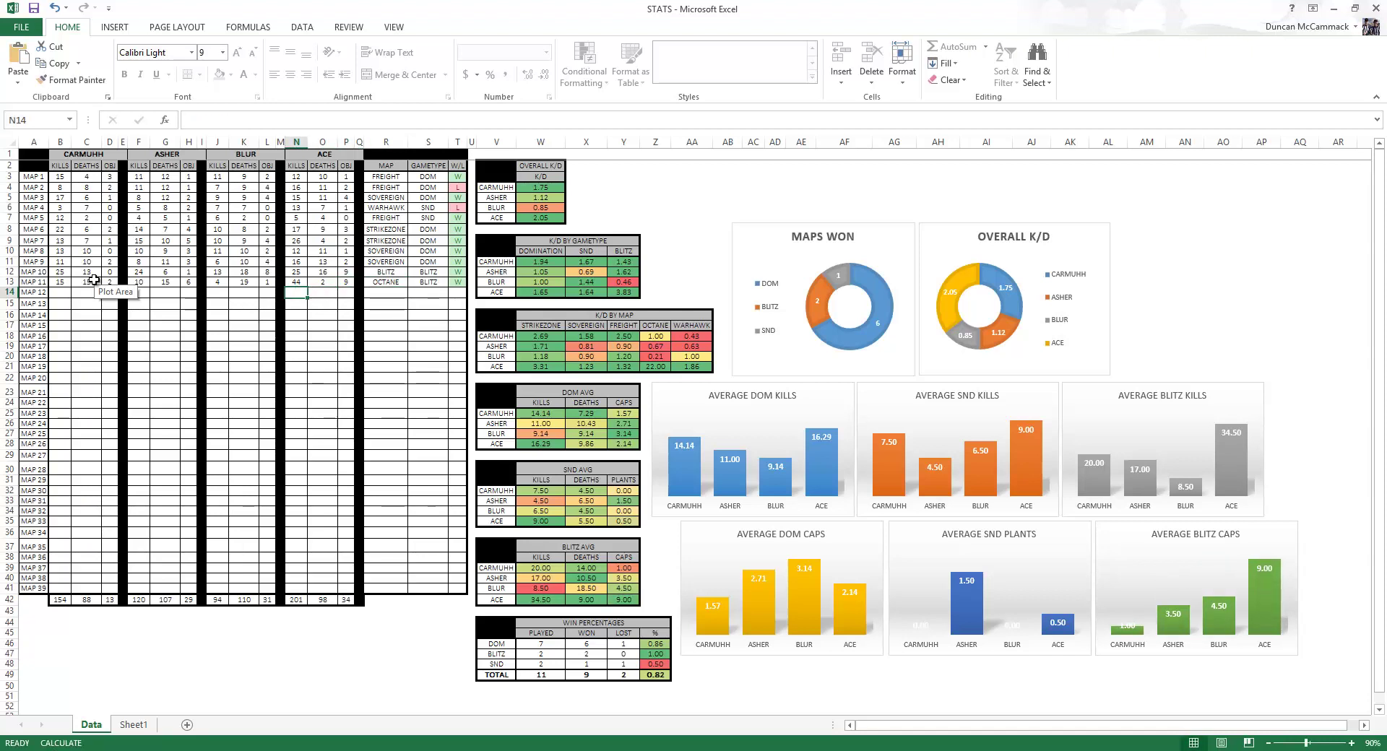
key(Left)
key(Left)
key(Left)
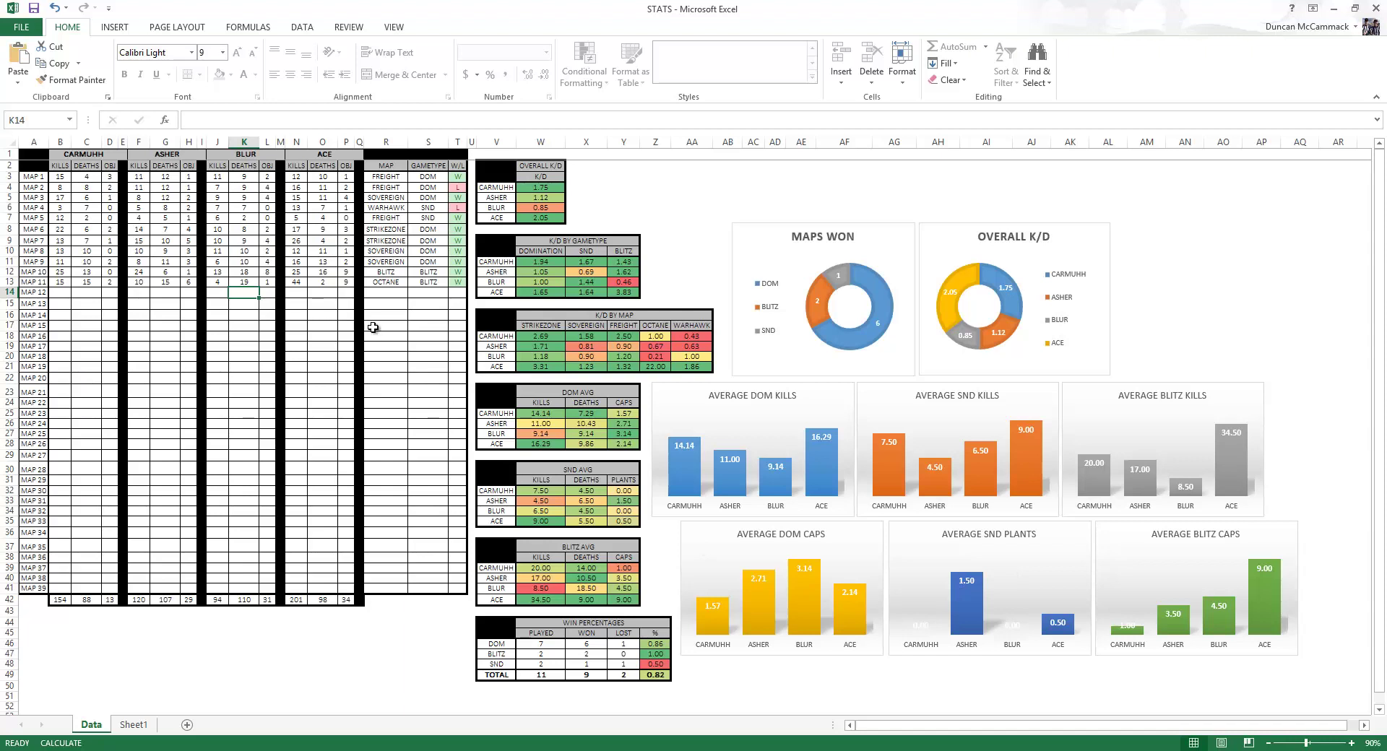
click(218, 292)
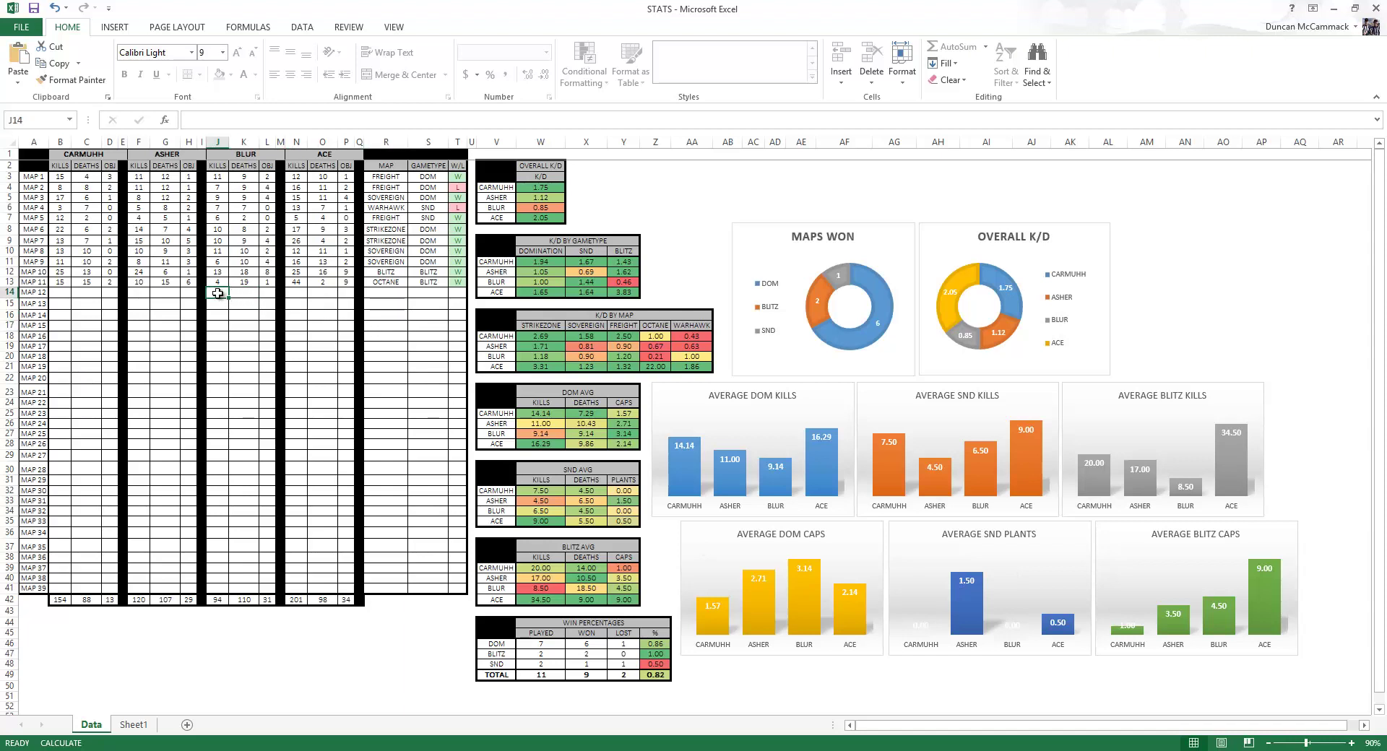
click(136, 292)
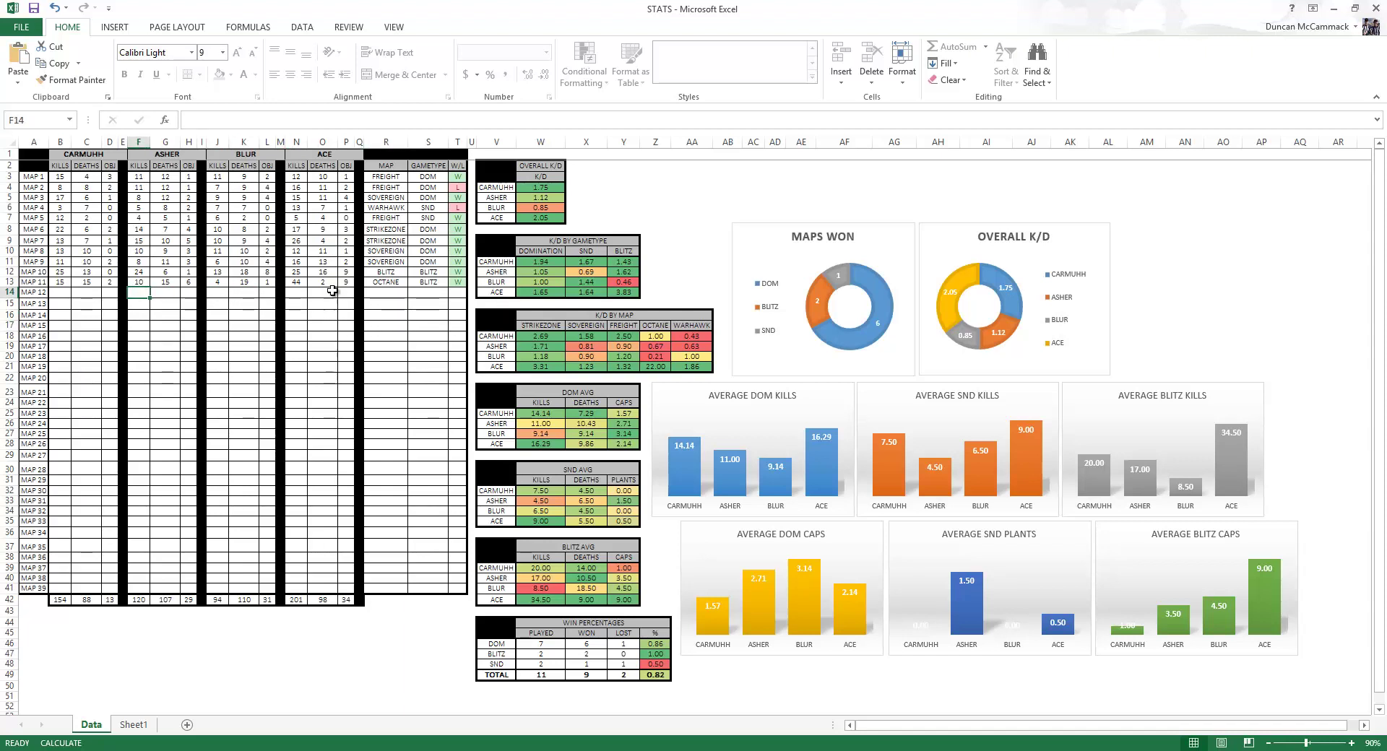
click(332, 292)
click(214, 292)
drag(60, 292, 109, 455)
click(218, 315)
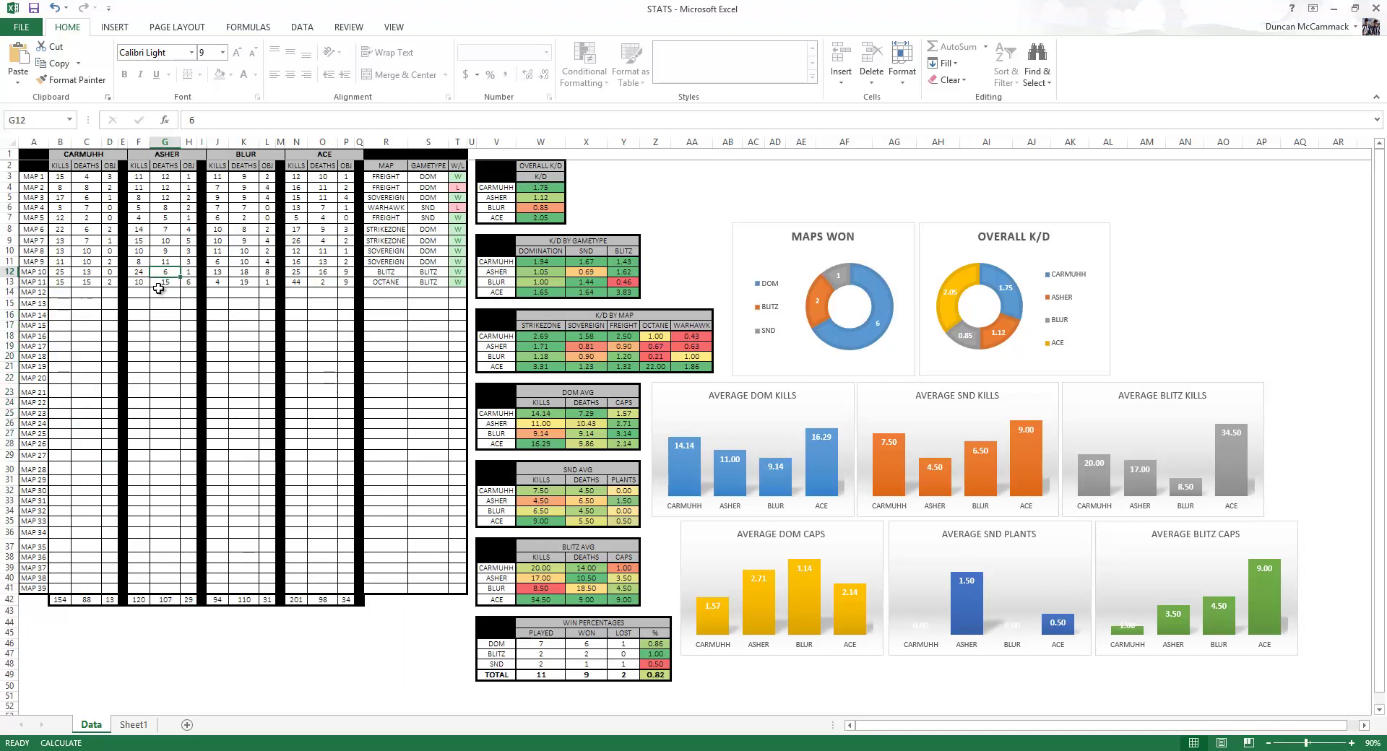
drag(138, 262, 196, 406)
click(244, 402)
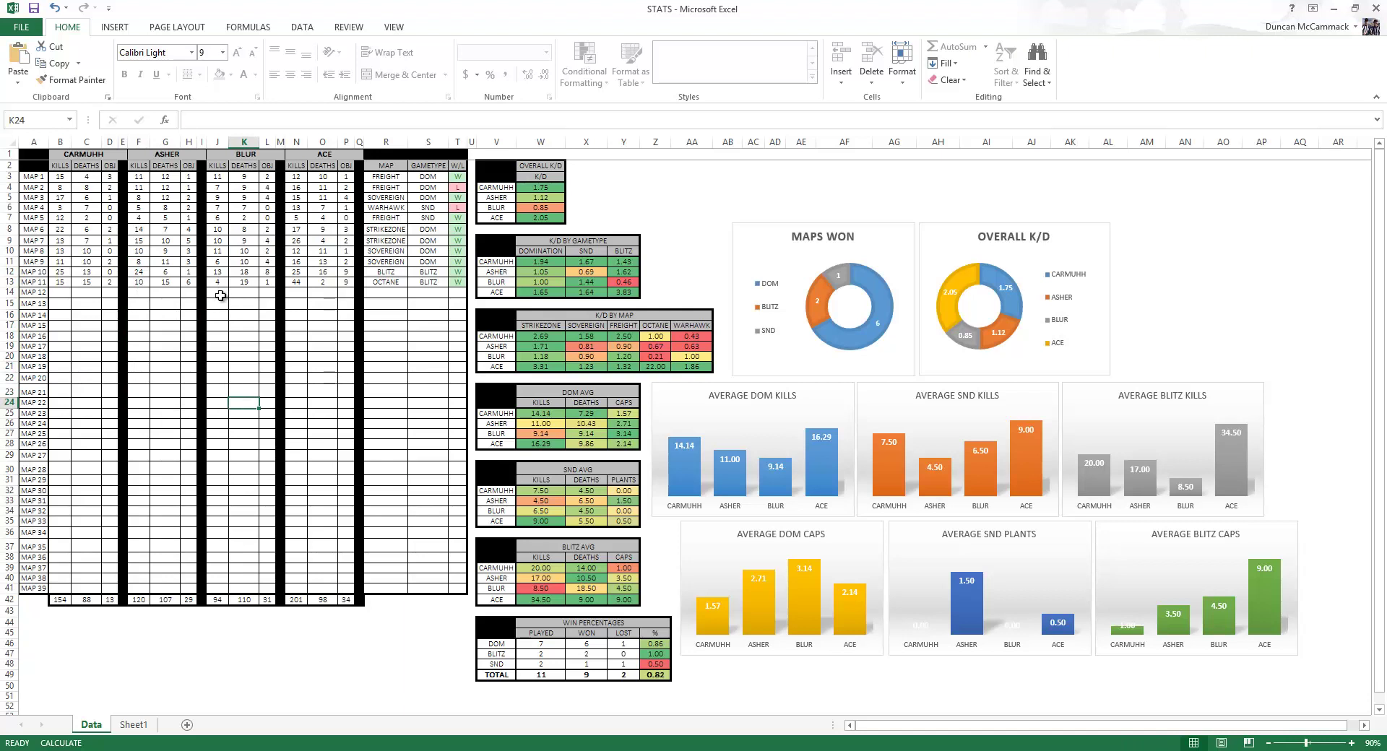
mouse_move(219, 294)
mouse_down()
mouse_move(253, 365)
mouse_move(266, 488)
mouse_move(217, 269)
mouse_up()
drag(214, 178, 260, 365)
click(322, 326)
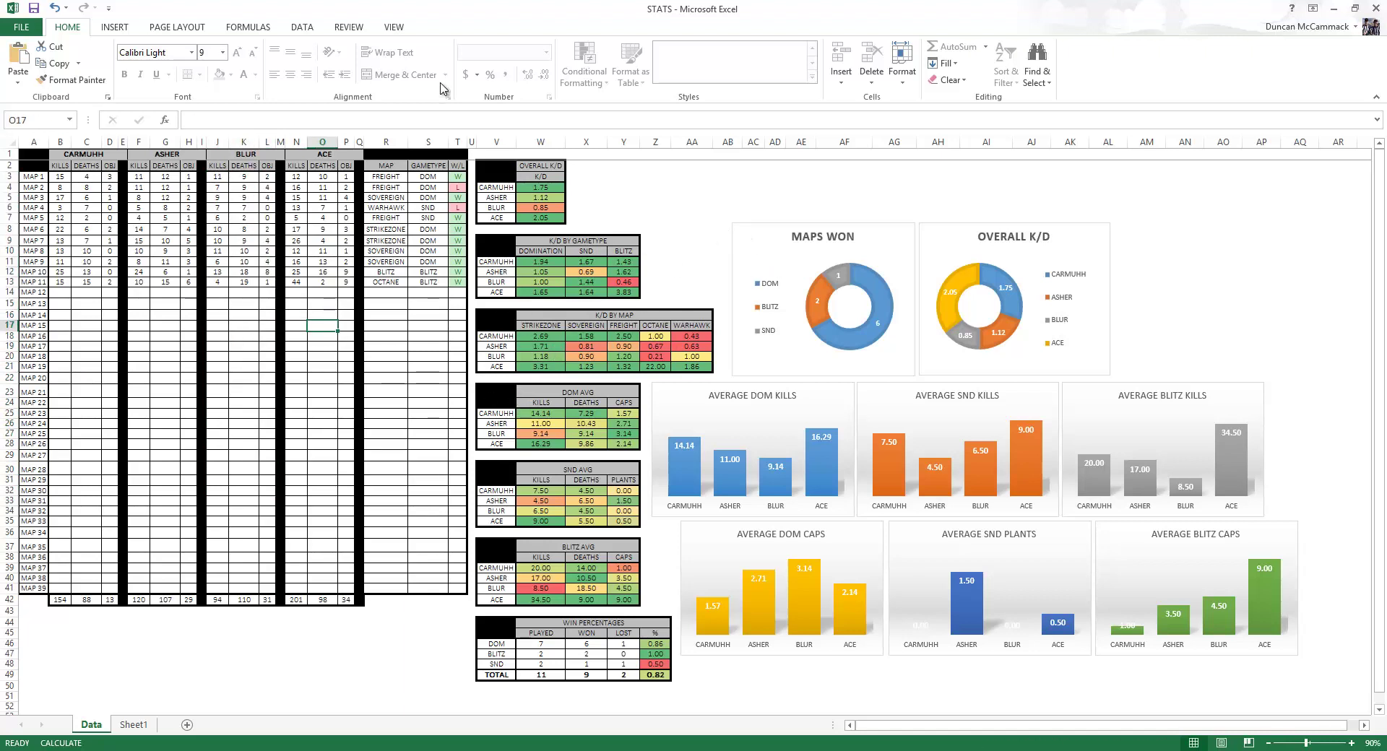
Unprotect the Data sheet by entering its password
click(302, 27)
click(349, 27)
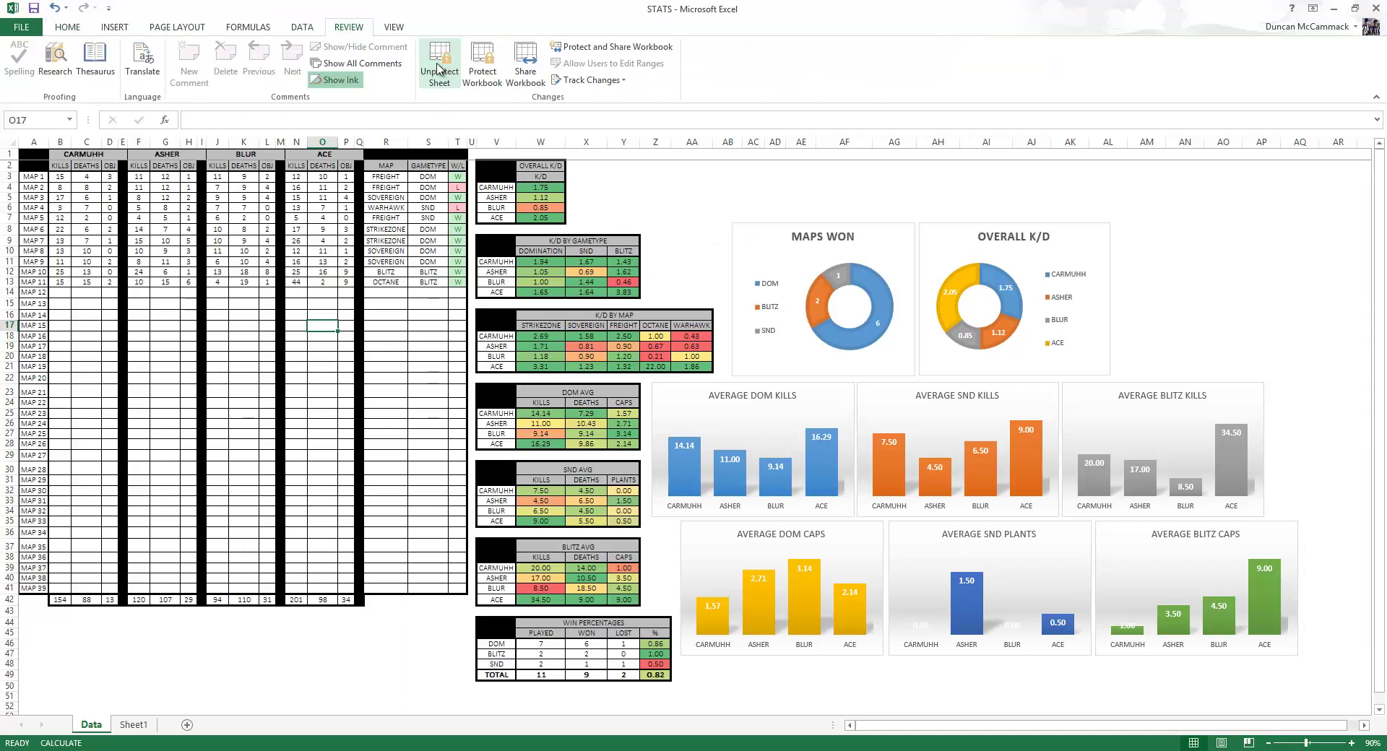
click(441, 76)
text(*********)
key(Return)
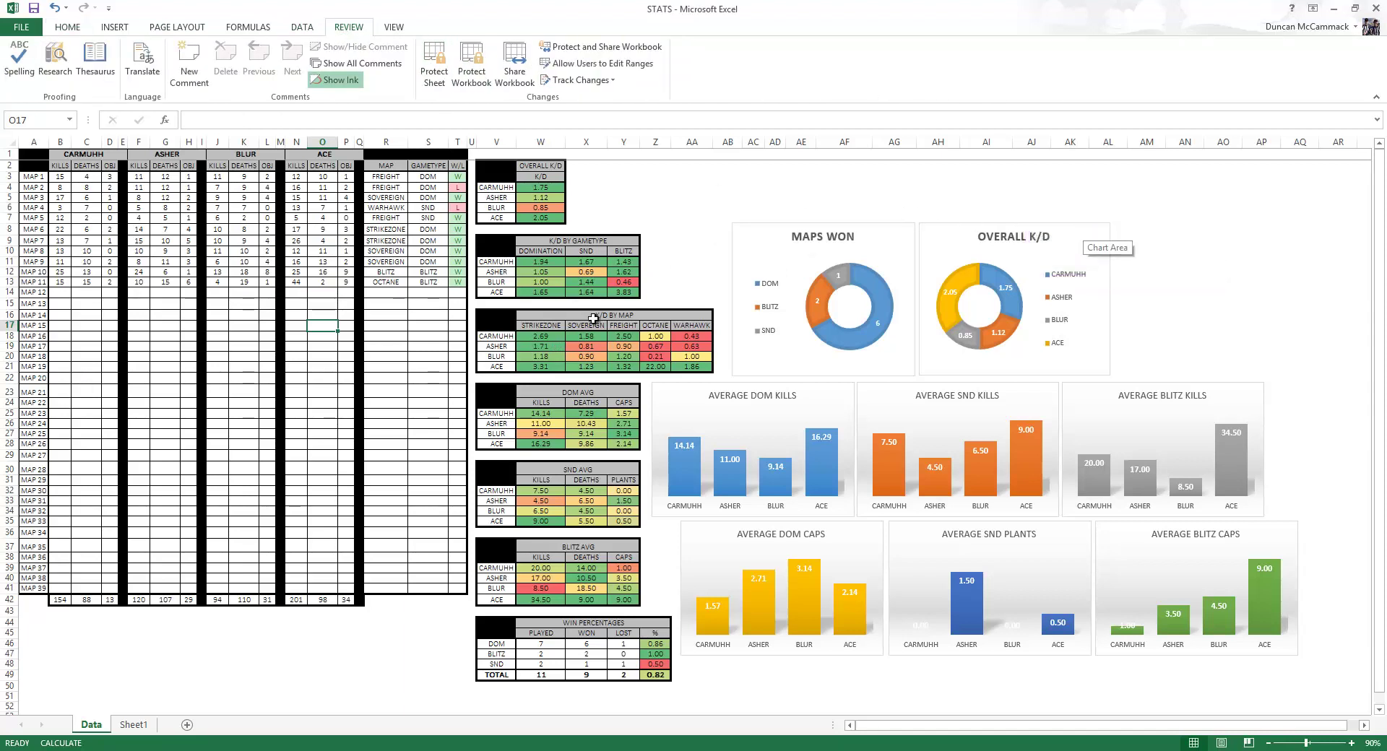
Inspect the K/D by map formulas, a SND average, the BLITZ entry and the dashboard charts
click(540, 337)
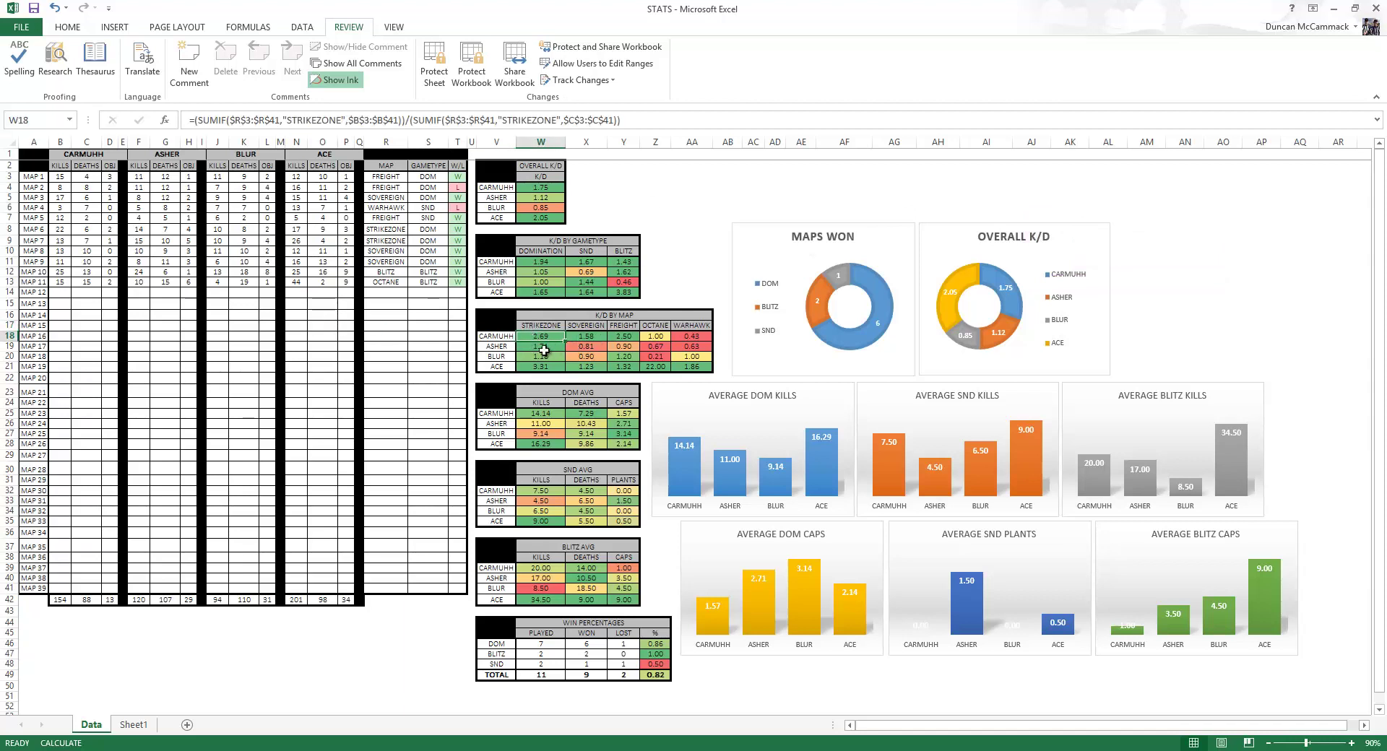
key(Down)
key(Down)
key(Down)
key(Right)
key(Right)
key(Right)
key(Right)
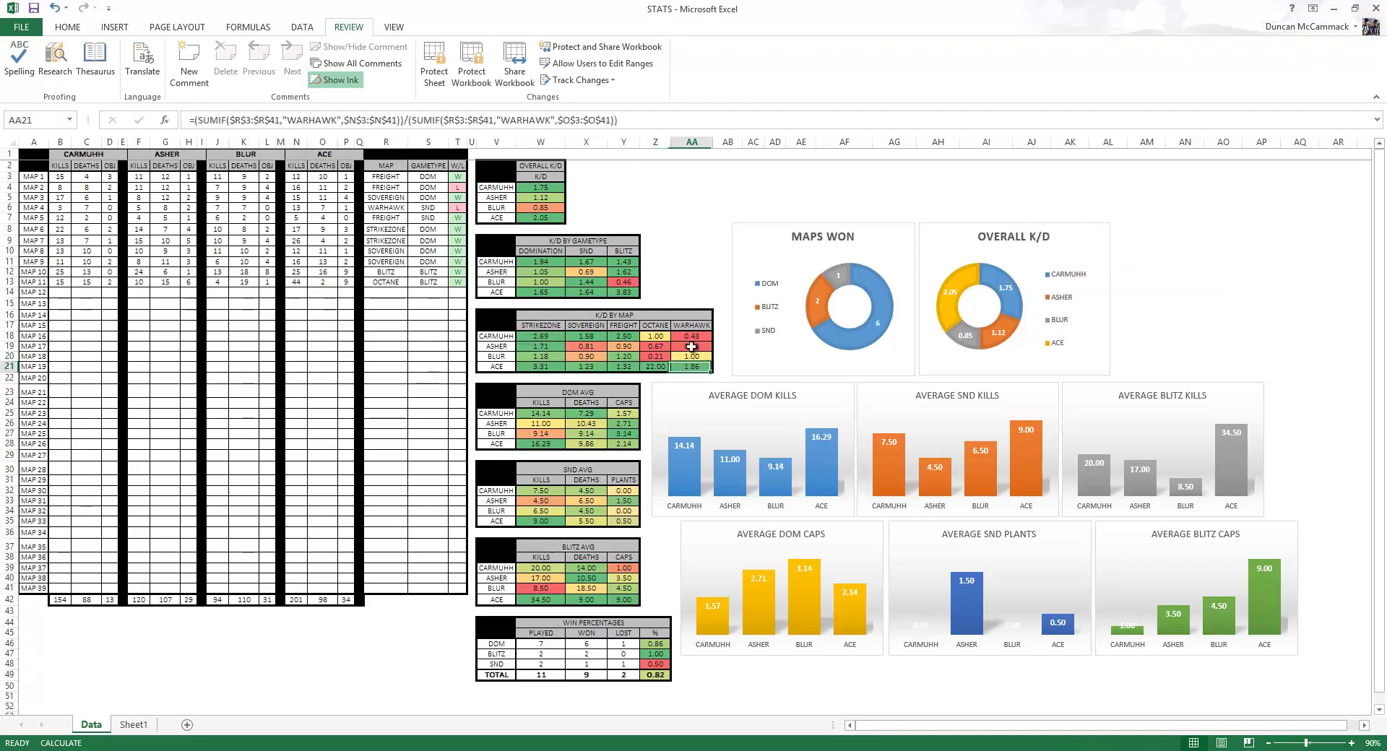
click(586, 336)
click(415, 337)
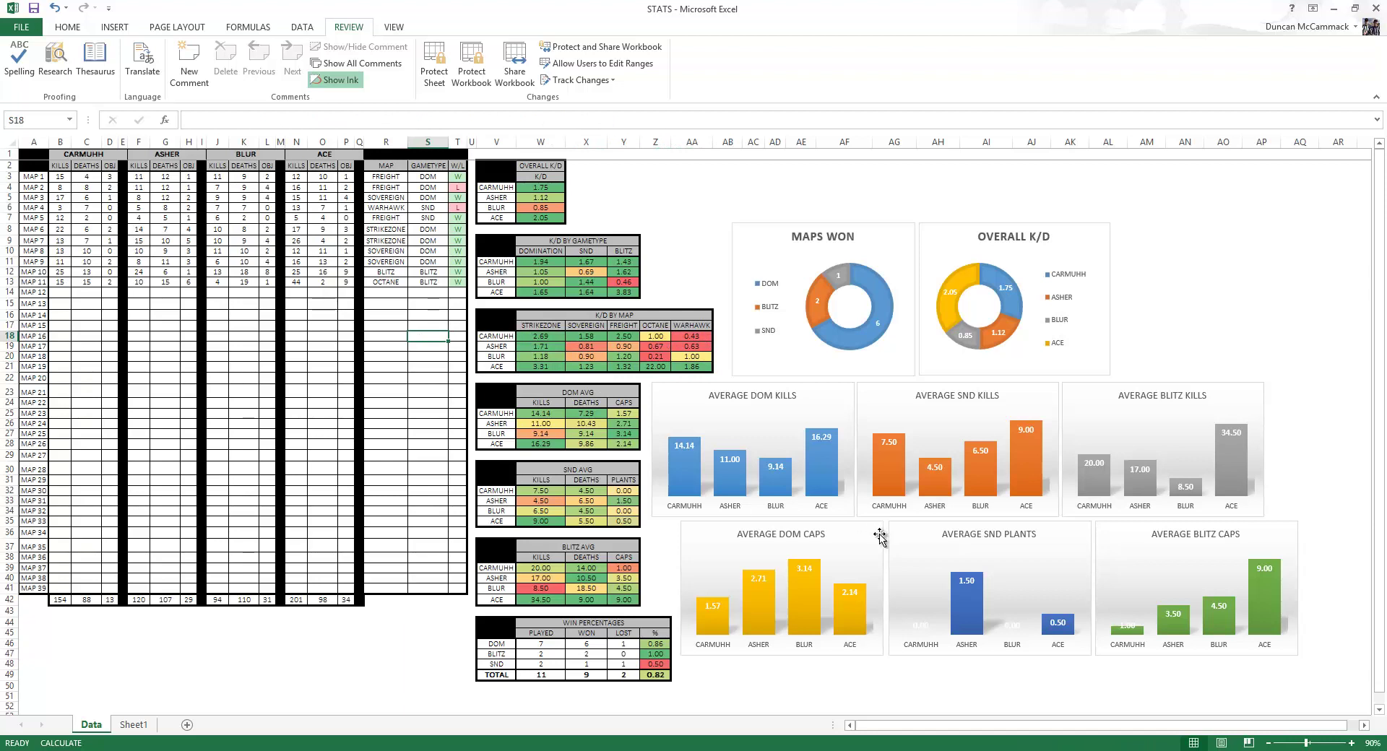
click(736, 460)
click(586, 501)
click(745, 509)
click(428, 271)
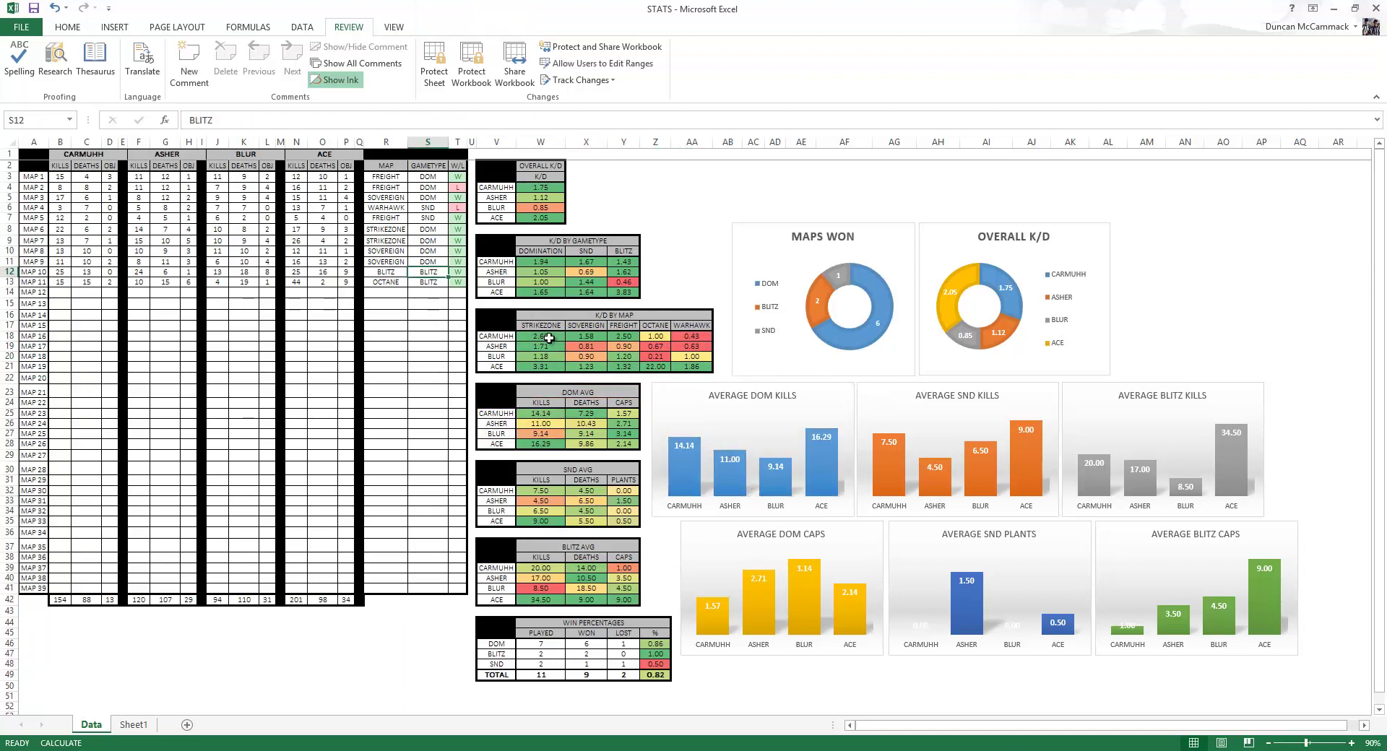
Protect the Data sheet again with a new password, re-entering it to confirm
click(436, 65)
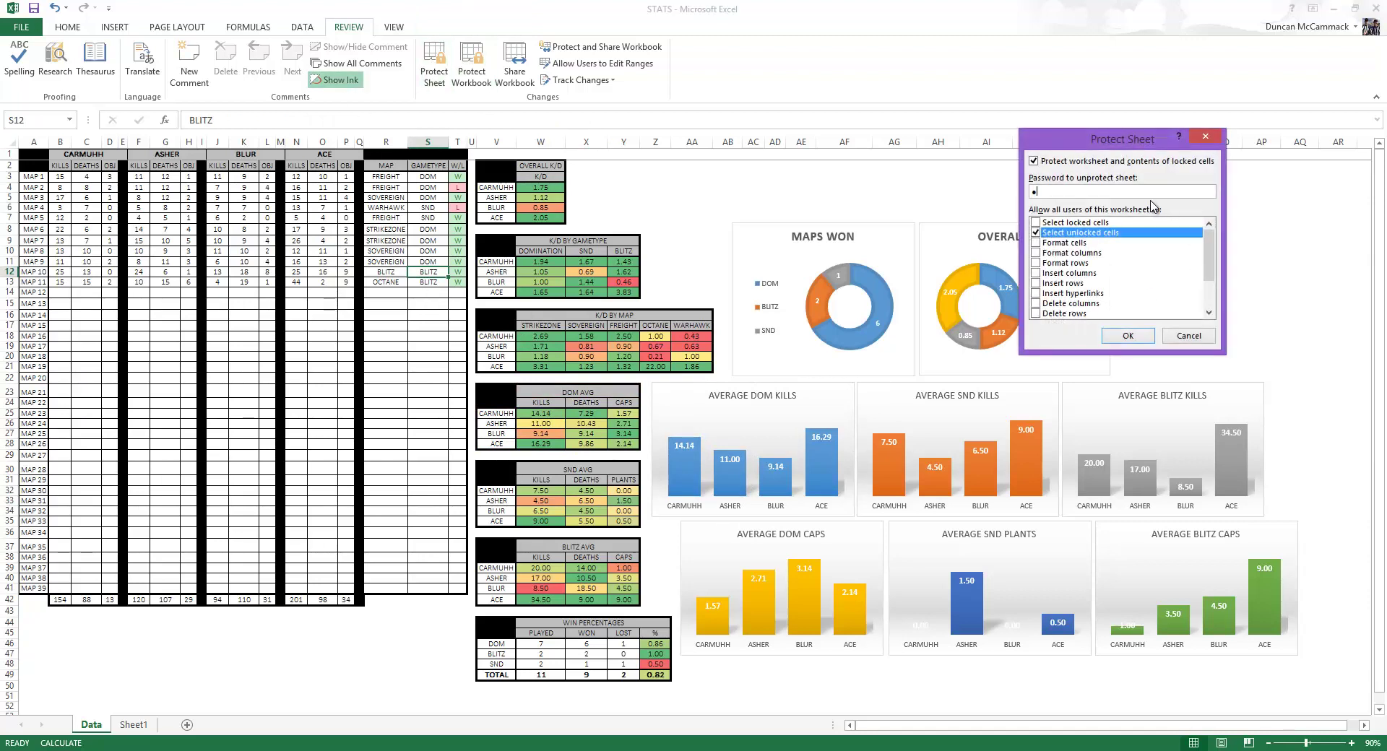
key(Return)
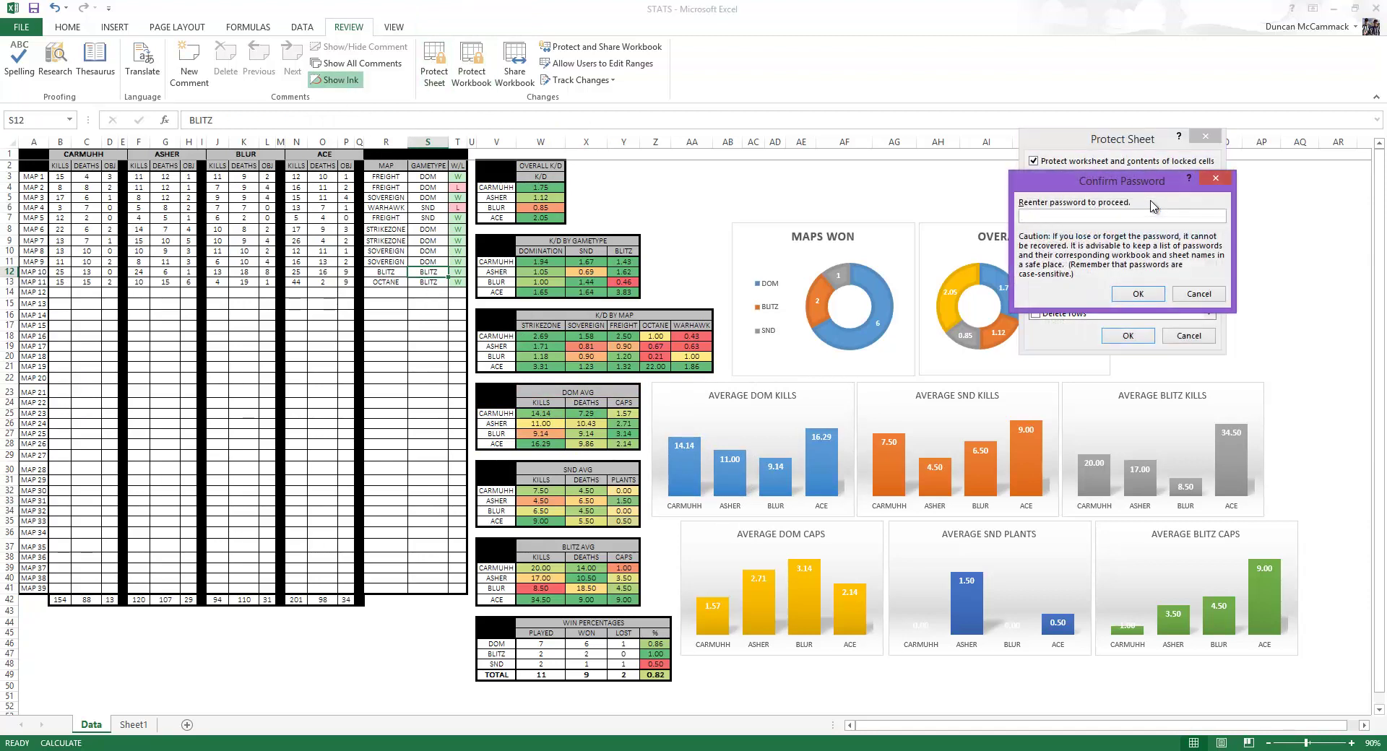
text(******)
key(Return)
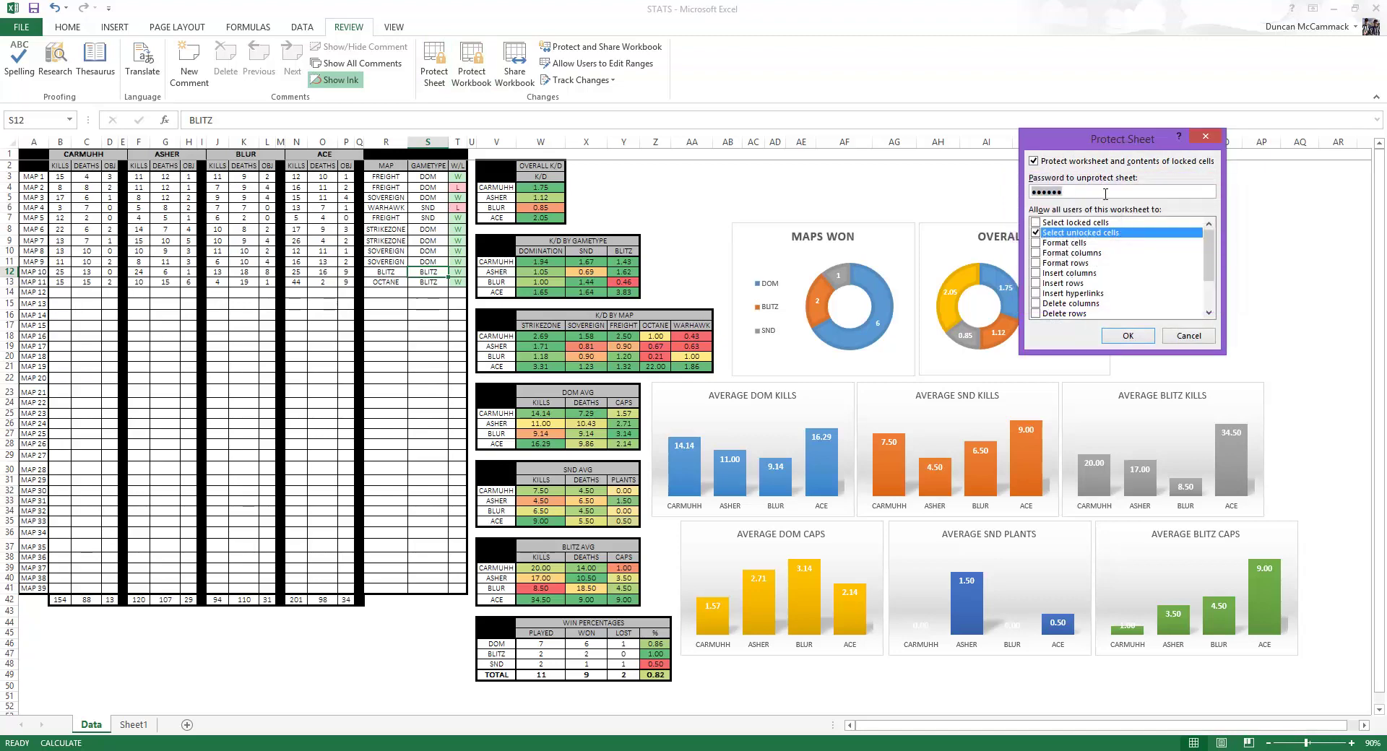
text(******)
key(Return)
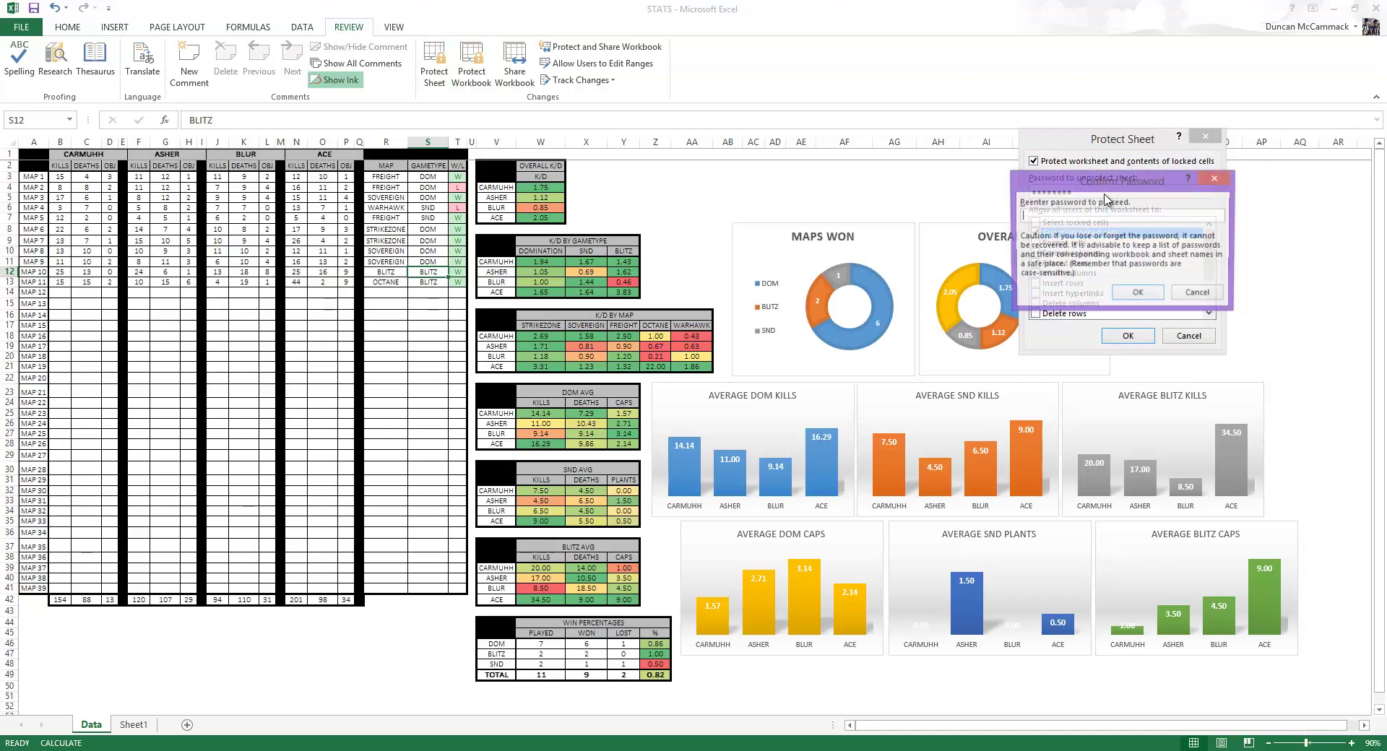
text(******)
key(Return)
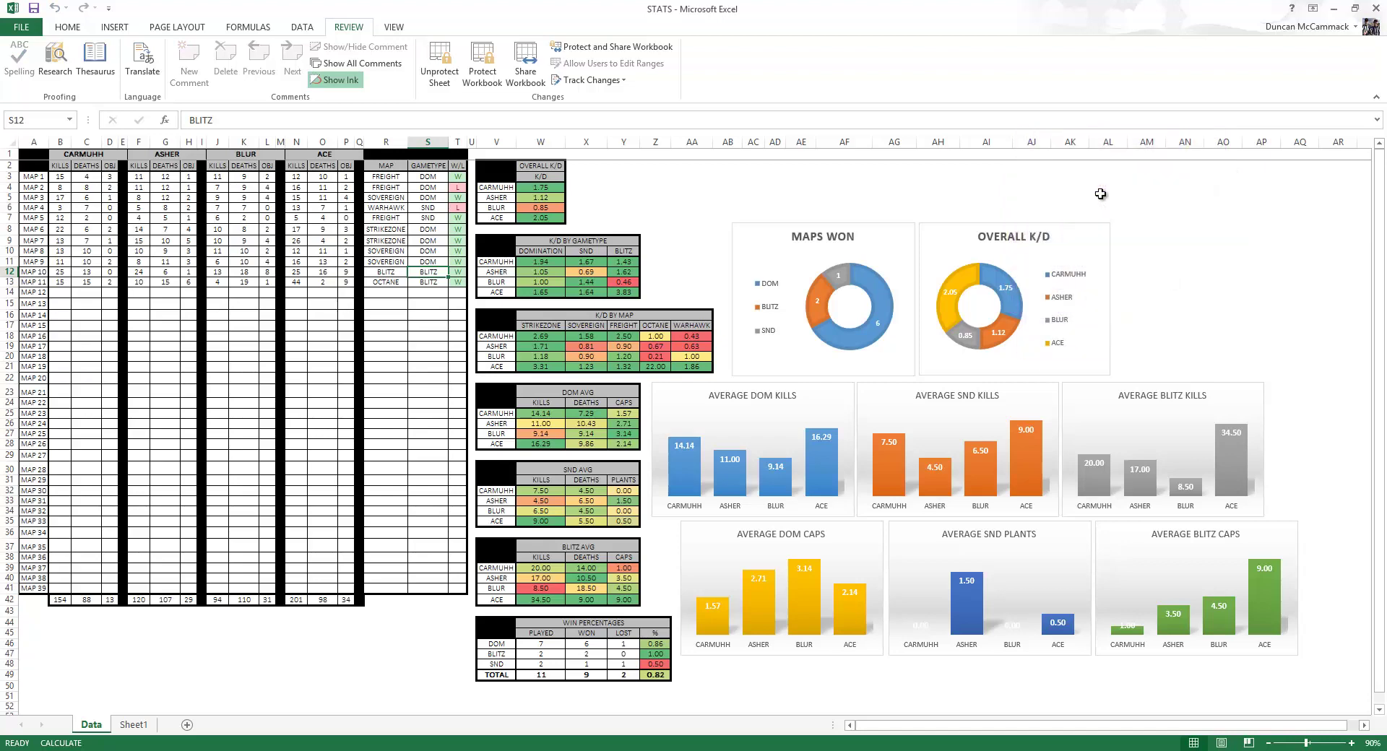
Select and deselect empty rows below the data in the player and map list columns
click(89, 292)
drag(63, 294, 112, 509)
click(190, 366)
drag(139, 291, 189, 369)
click(427, 403)
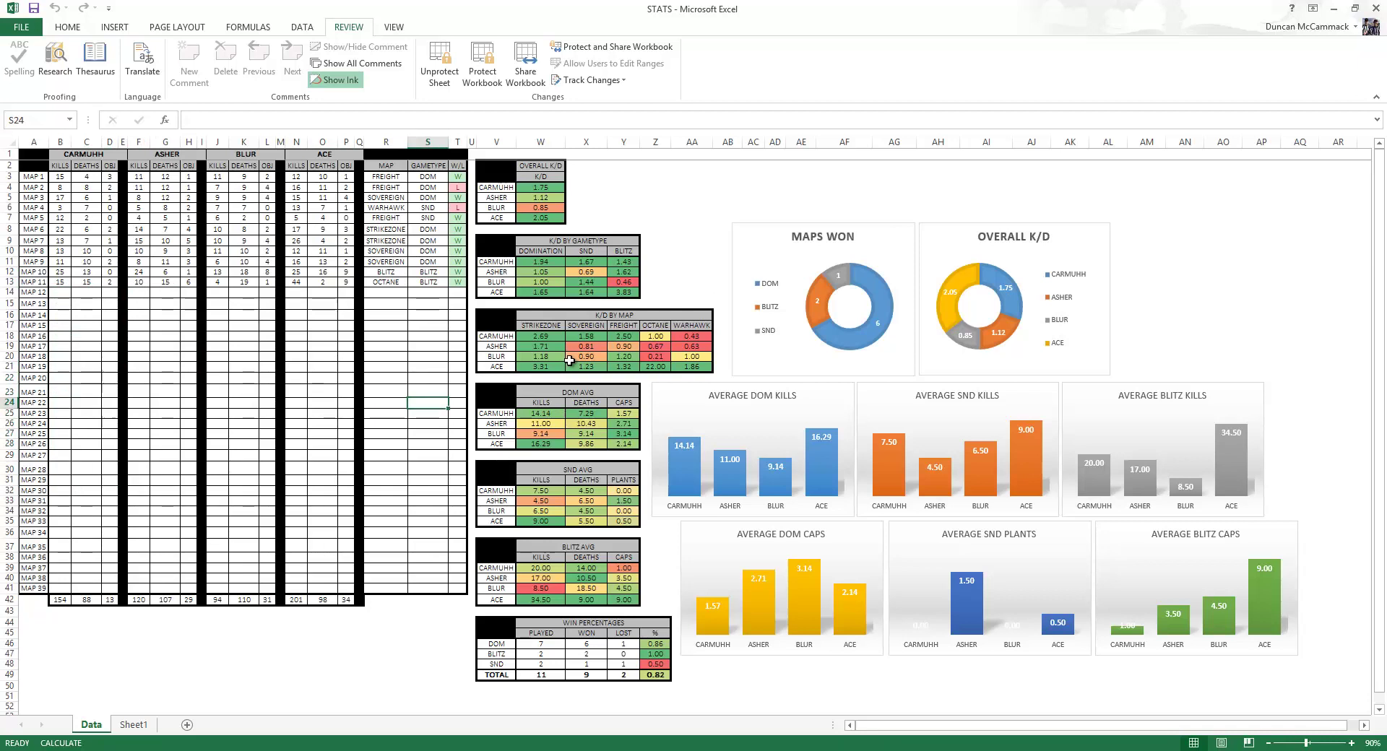
drag(390, 294, 458, 486)
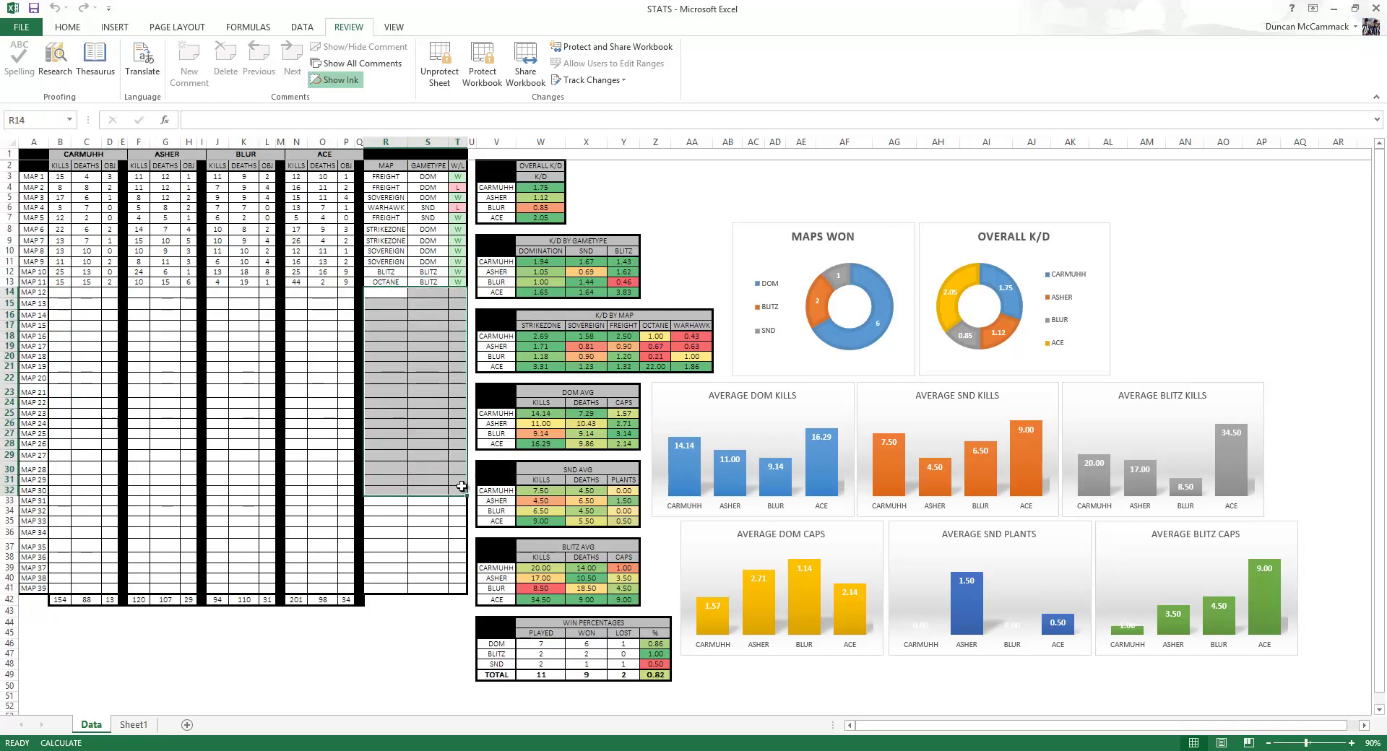
click(400, 263)
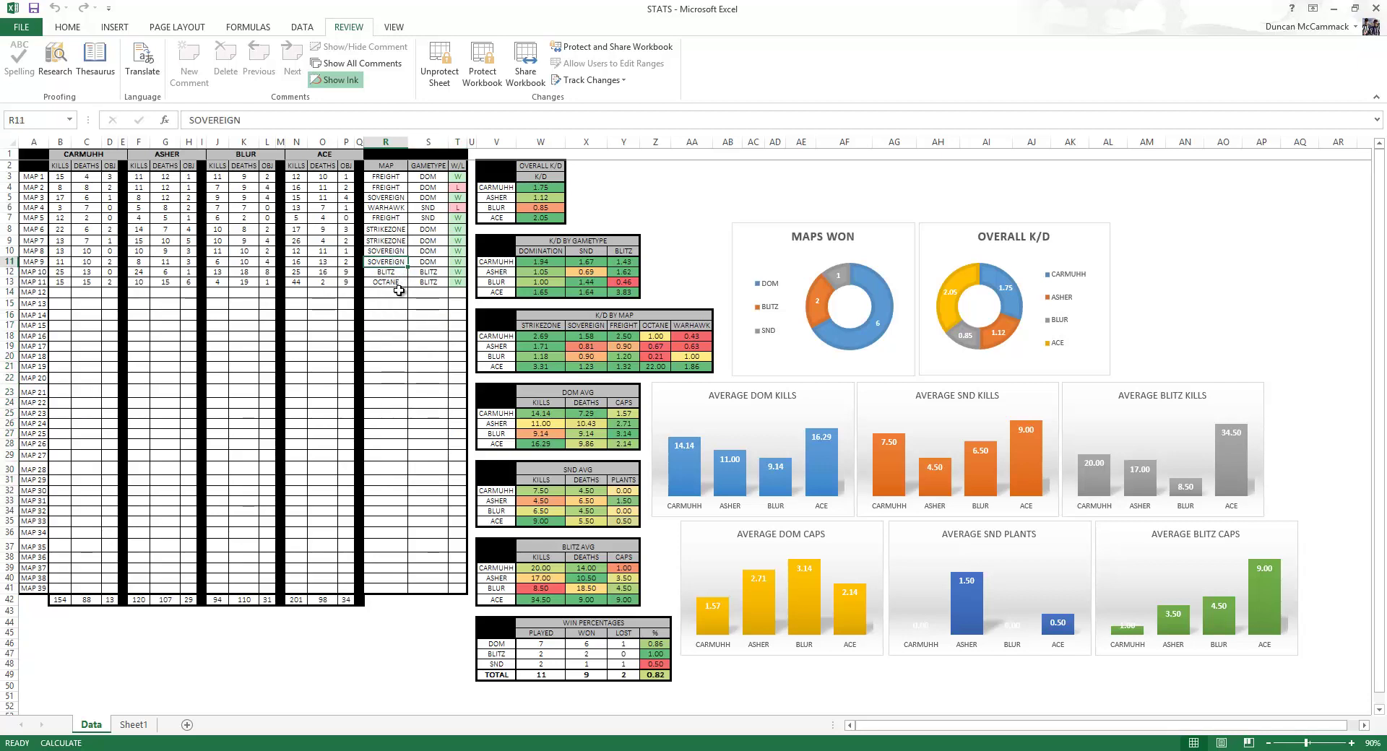
drag(382, 296, 449, 432)
click(450, 432)
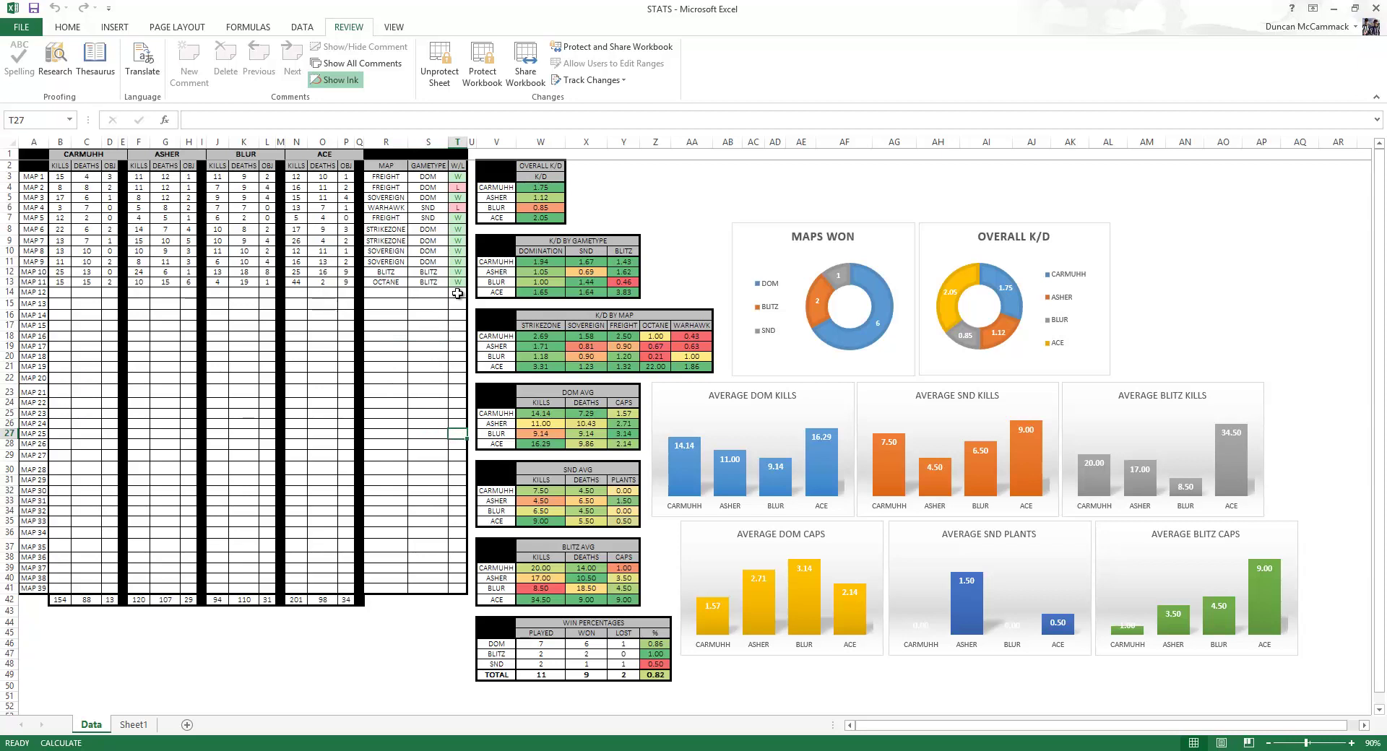
Clear the MAP 11 row's map, gametype, result and player stat entries
drag(455, 282, 61, 282)
key(Delete)
key(Delete)
key(Delete)
key(Delete)
key(Delete)
click(322, 356)
Replace the CARMUHH player header in B1 with DUNC
click(107, 155)
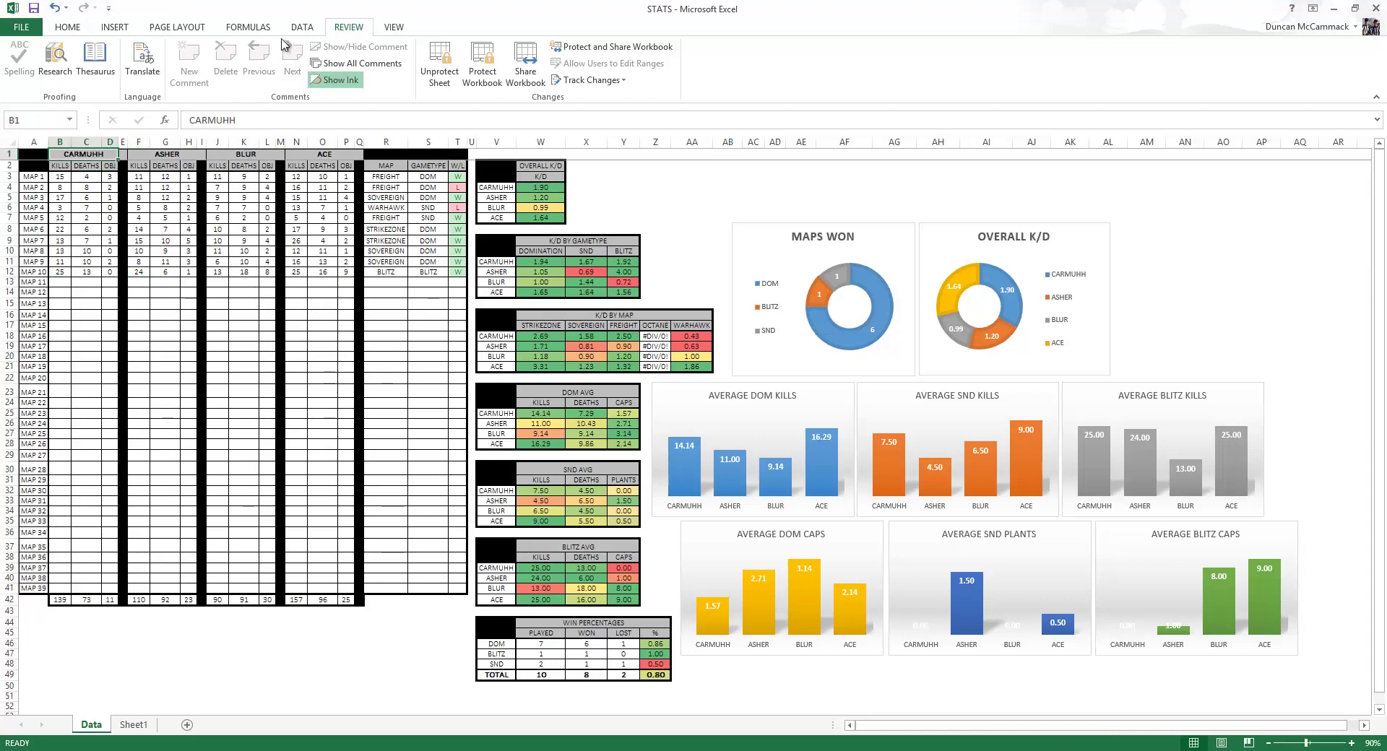
drag(238, 120, 107, 111)
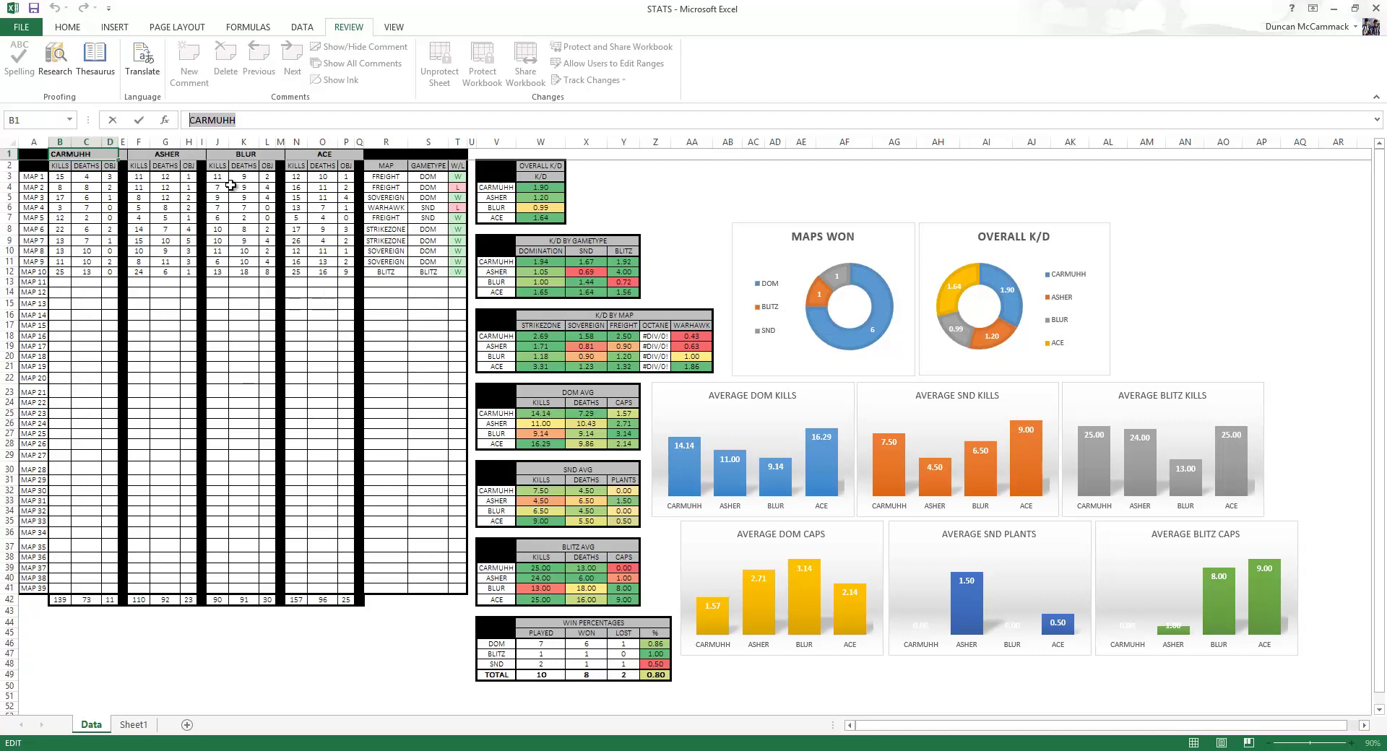
text(DUNC)
key(Return)
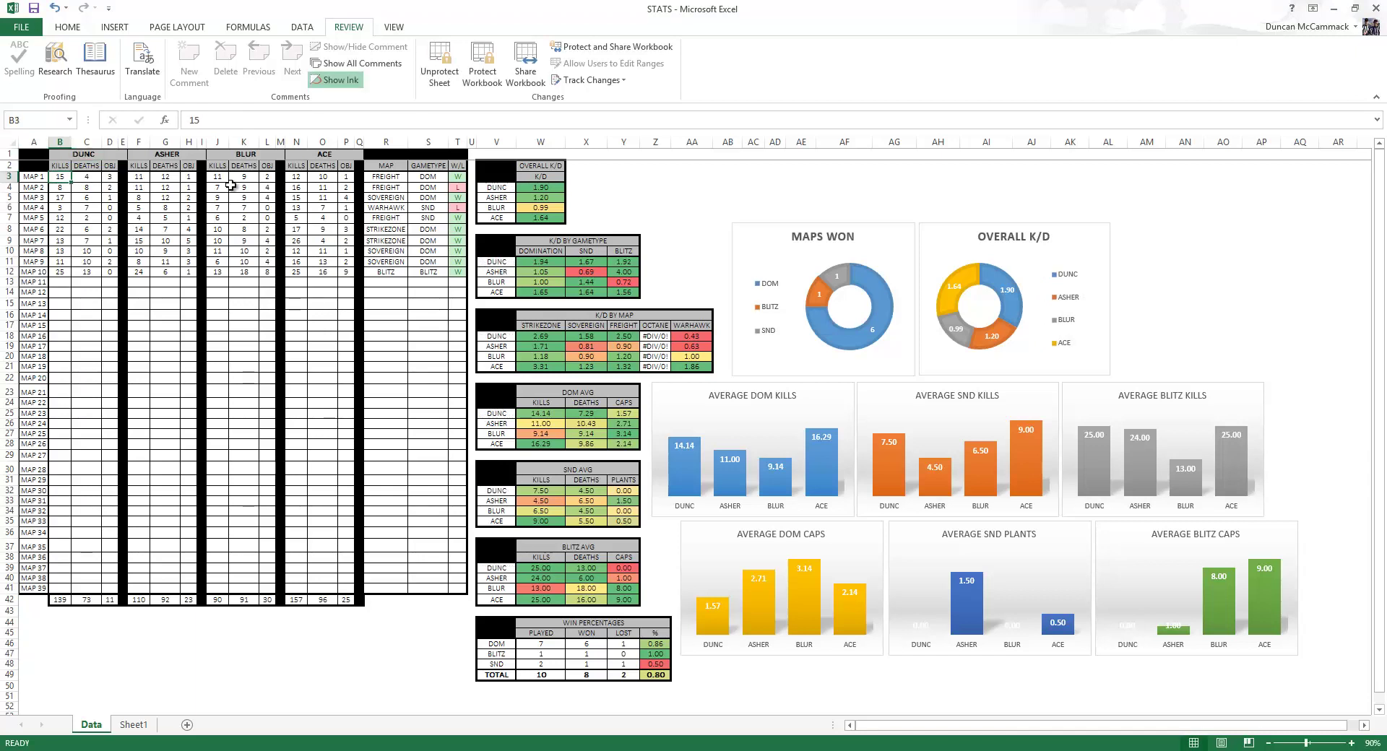